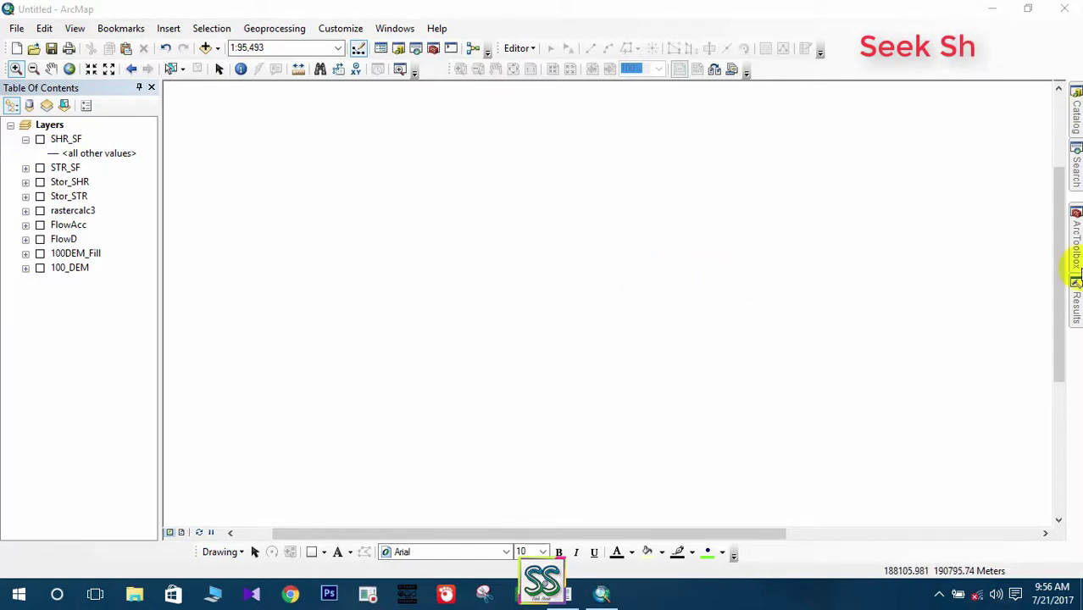
Open the Basin tool from the Spatial Analyst Hydrology toolset and set FlowD as the input flow direction raster
{"action": "left_click", "coordinate": [1078, 255]}
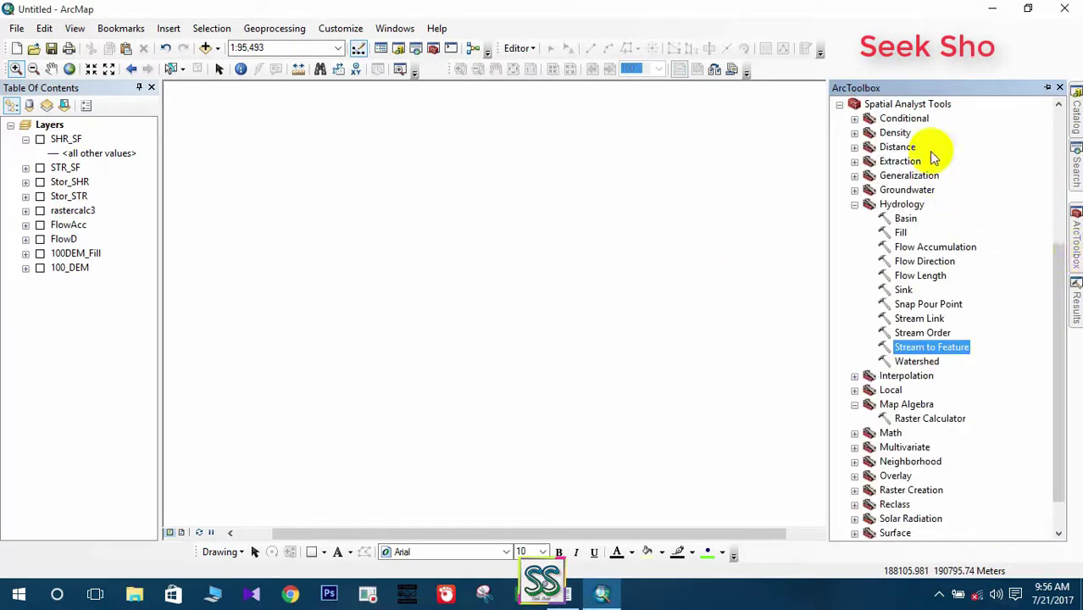
{"action": "scroll", "coordinate": [867, 204], "scroll_direction": "up", "scroll_amount": 3}
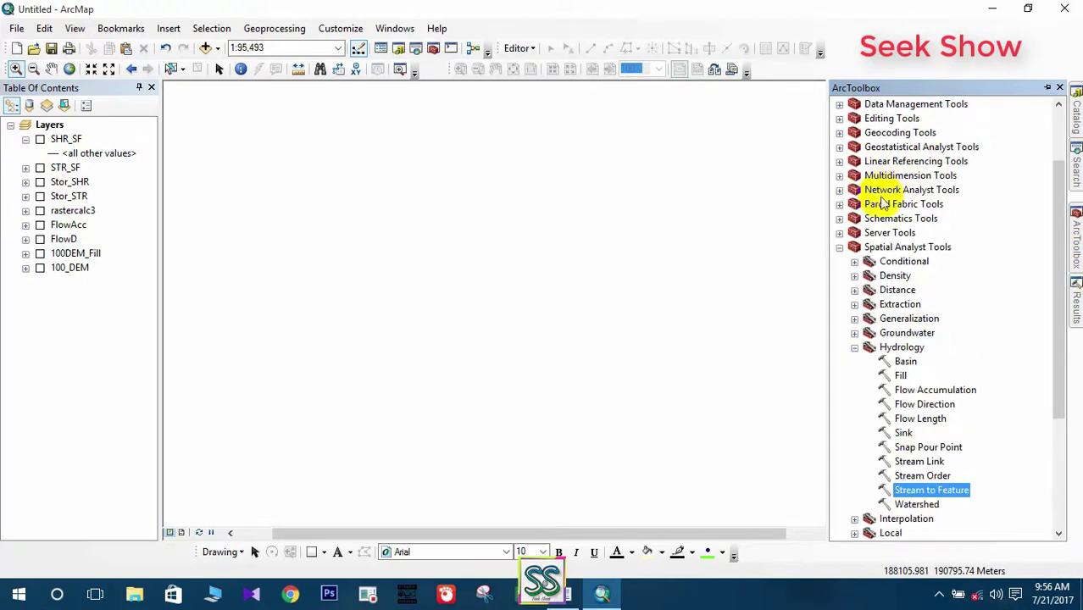
{"action": "left_click", "coordinate": [885, 251]}
{"action": "scroll", "coordinate": [888, 248], "scroll_direction": "down", "scroll_amount": 2}
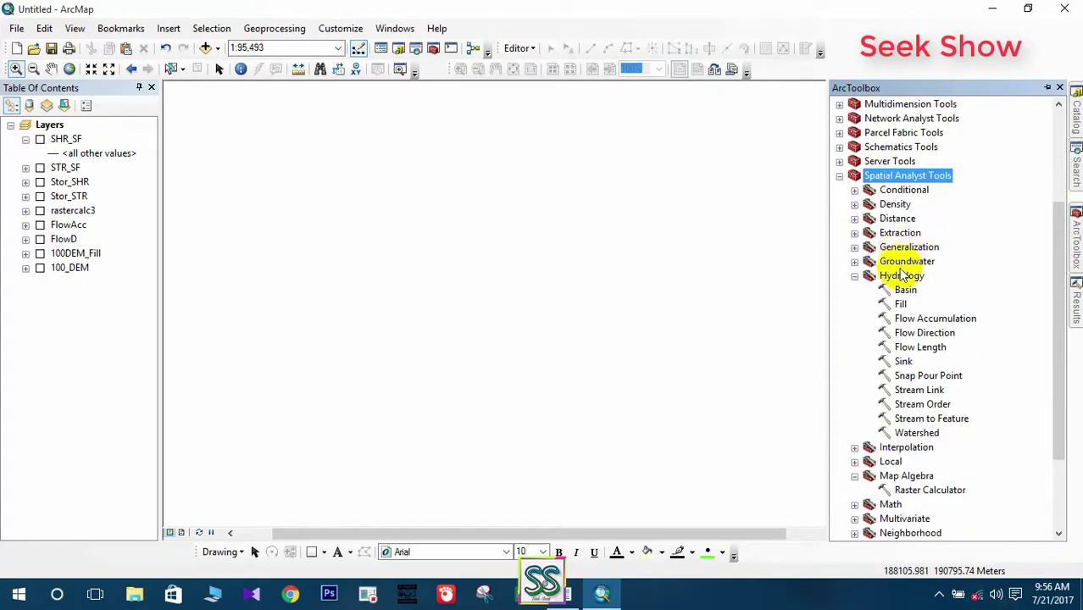
{"action": "left_click", "coordinate": [904, 277]}
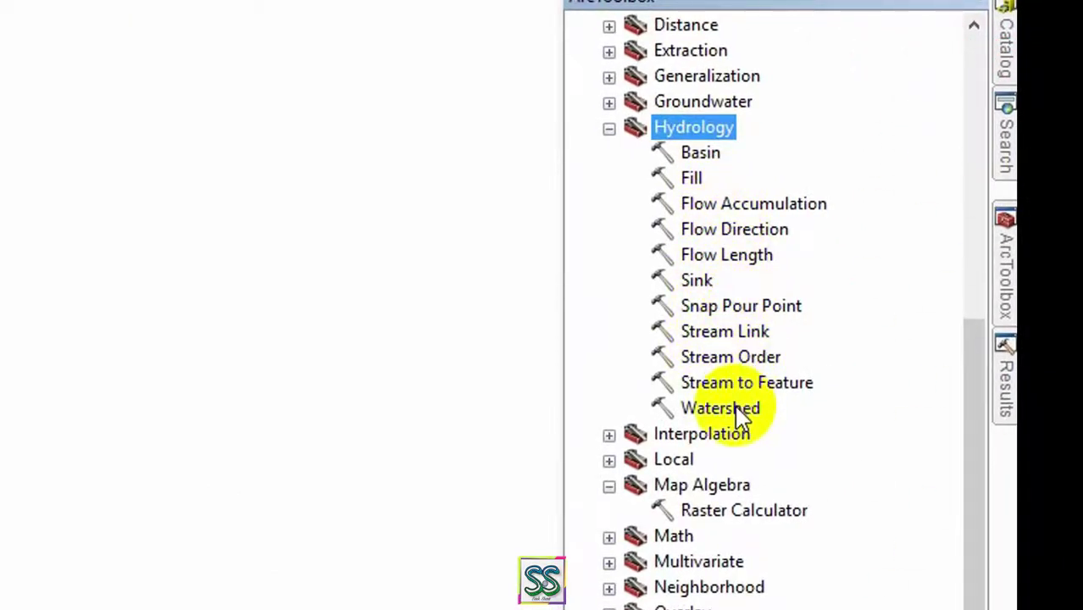
{"action": "left_click", "coordinate": [689, 160]}
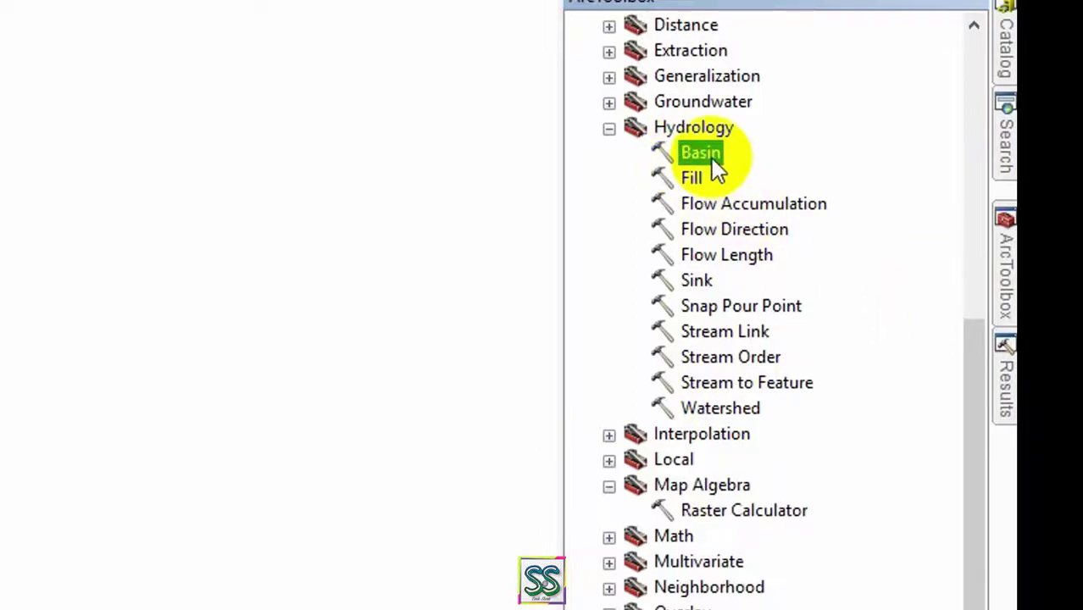
{"action": "double_click", "coordinate": [708, 156]}
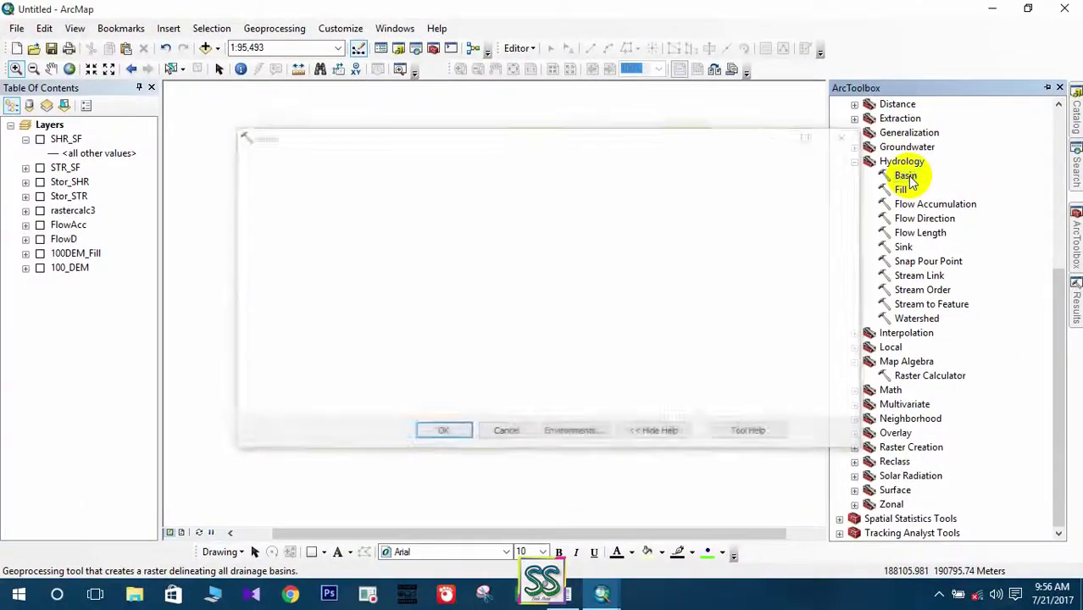
{"action": "left_click_drag", "start_coordinate": [658, 145], "coordinate": [638, 159]}
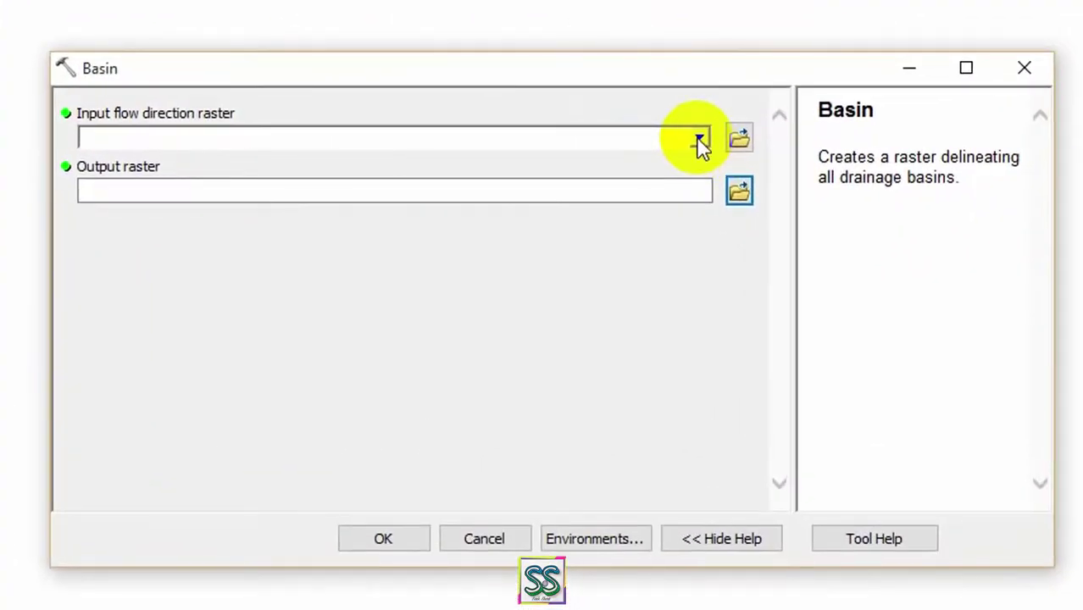
{"action": "left_click", "coordinate": [699, 140]}
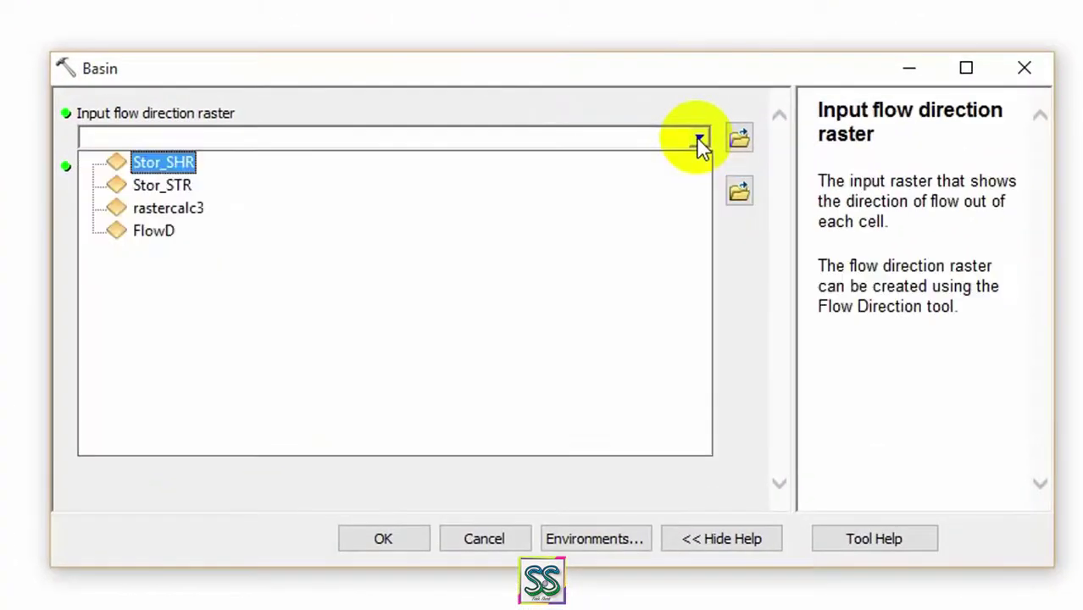
{"action": "left_click", "coordinate": [154, 231]}
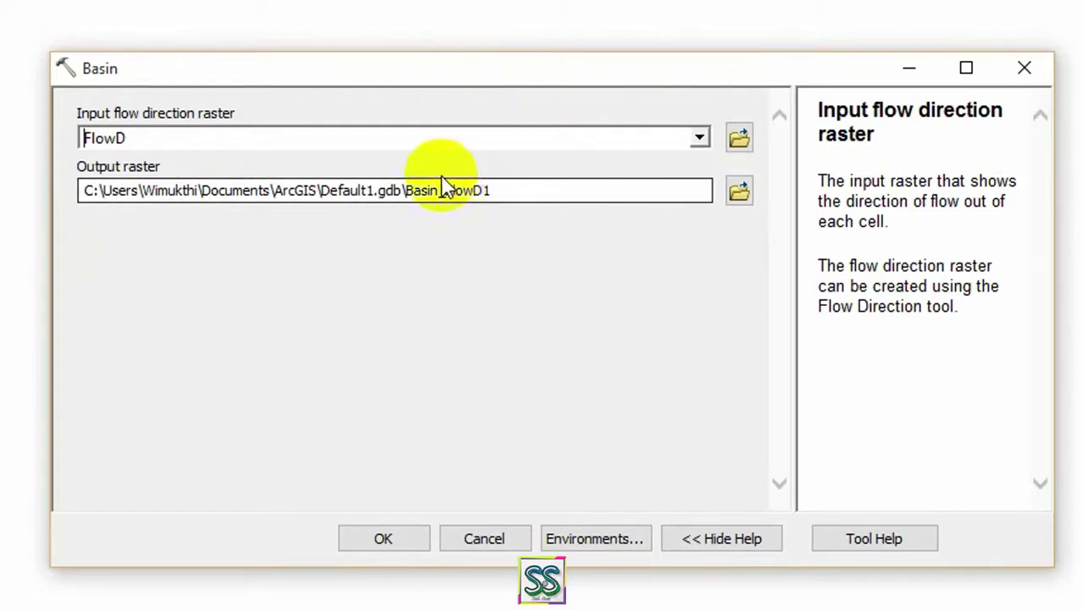
Name the output raster Basin_catchment in Default1.gdb and run the Basin tool
{"action": "left_click", "coordinate": [506, 193]}
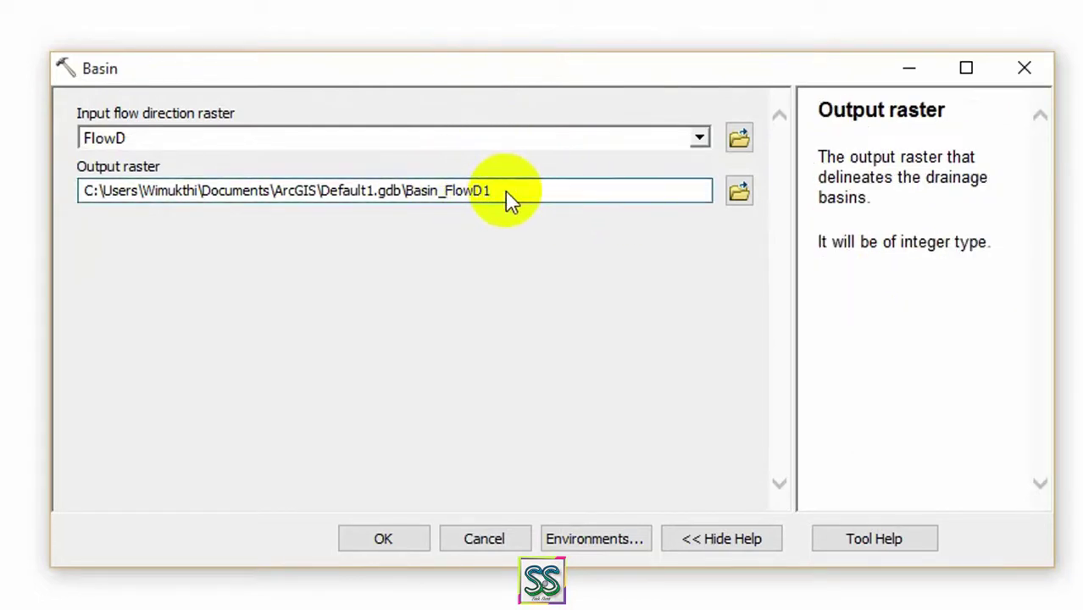
{"action": "key", "text": "BackSpace"}
{"action": "key", "text": "BackSpace"}
{"action": "key", "text": "BackSpace"}
{"action": "key", "text": "BackSpace"}
{"action": "key", "text": "BackSpace"}
{"action": "key", "text": "BackSpace"}
{"action": "key", "text": "BackSpace"}
{"action": "type", "text": "in_catchment"}
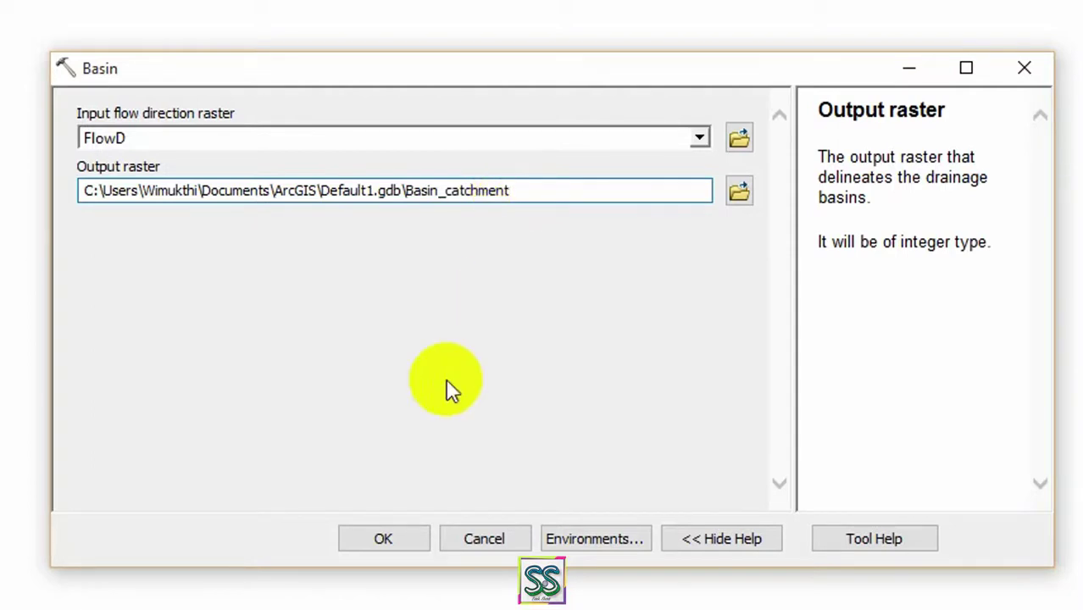
{"action": "left_click", "coordinate": [425, 423]}
{"action": "left_click", "coordinate": [383, 539]}
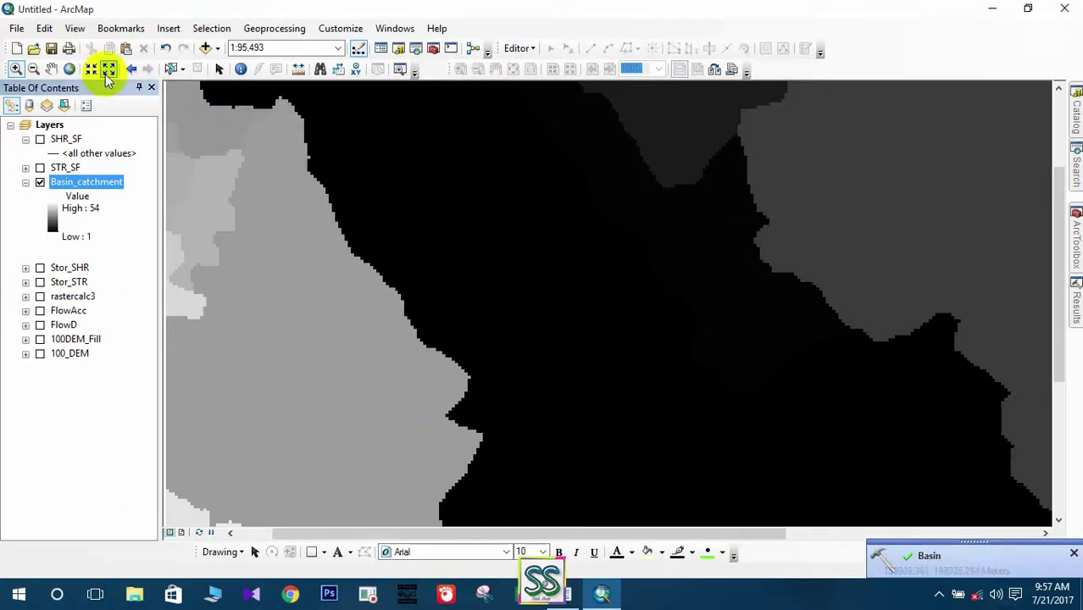
Place the Basin_catchment layer first in the layer order and apply the pale green, green, orange, dark red and grey color ramp
{"action": "left_click", "coordinate": [69, 68]}
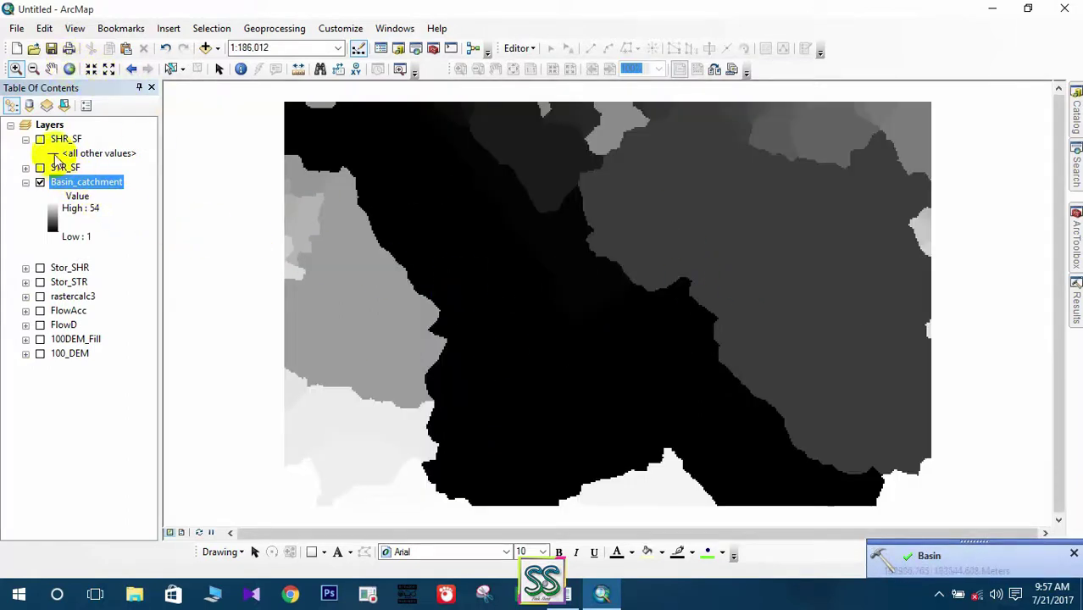
{"action": "left_click_drag", "start_coordinate": [51, 182], "coordinate": [66, 140]}
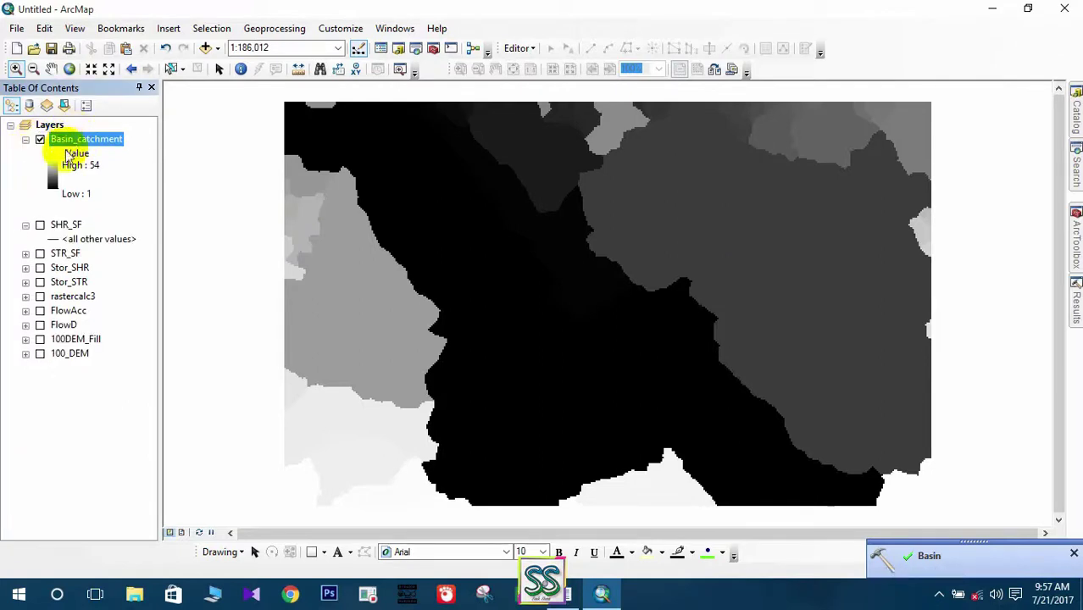
{"action": "left_click", "coordinate": [51, 174]}
{"action": "left_click", "coordinate": [172, 227]}
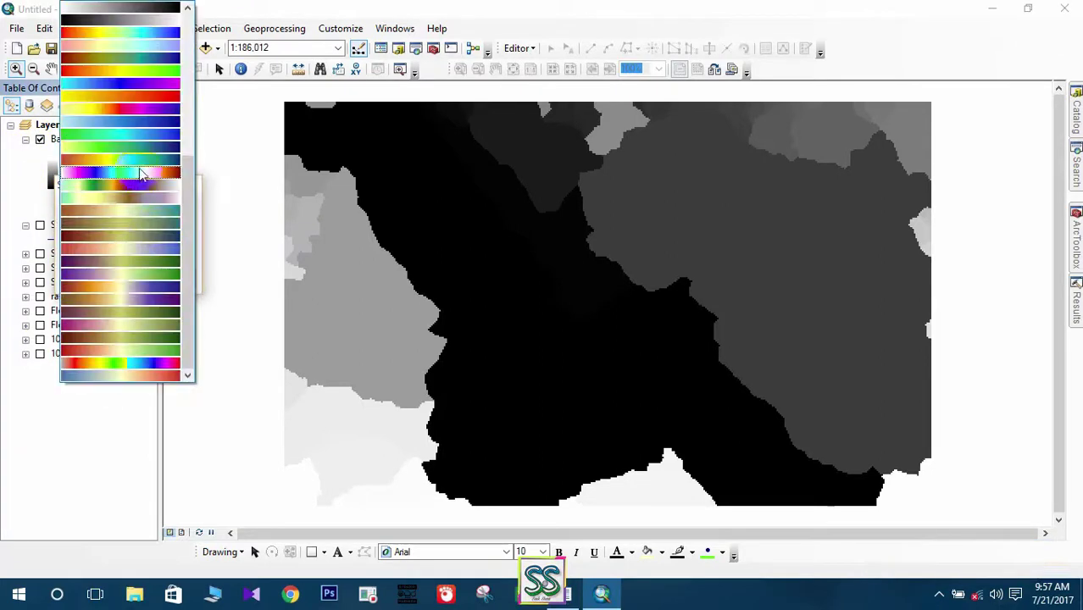
{"action": "left_click", "coordinate": [140, 193]}
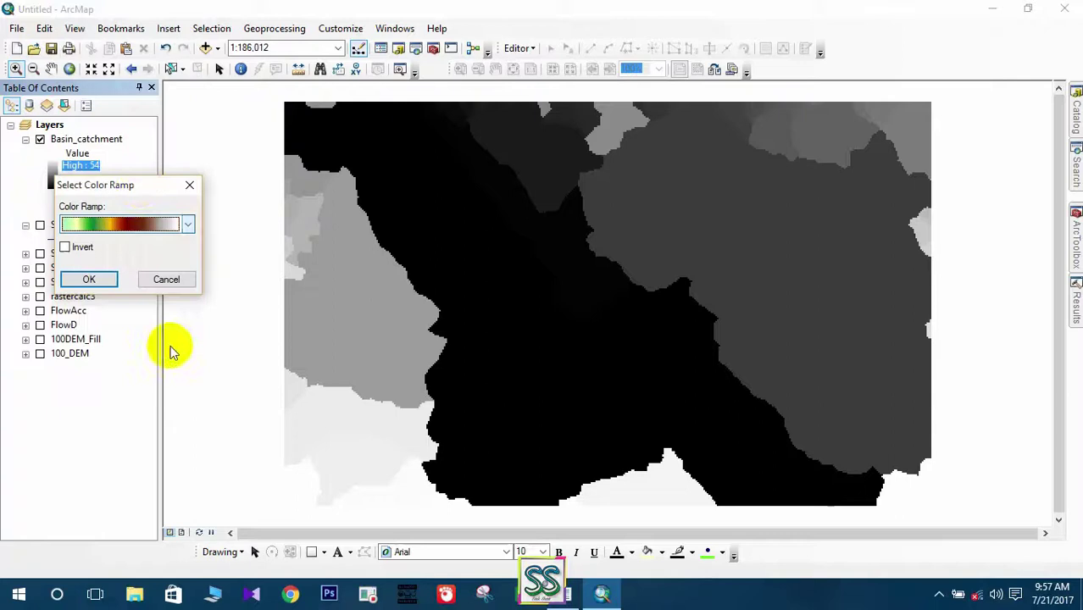
{"action": "left_click", "coordinate": [88, 278]}
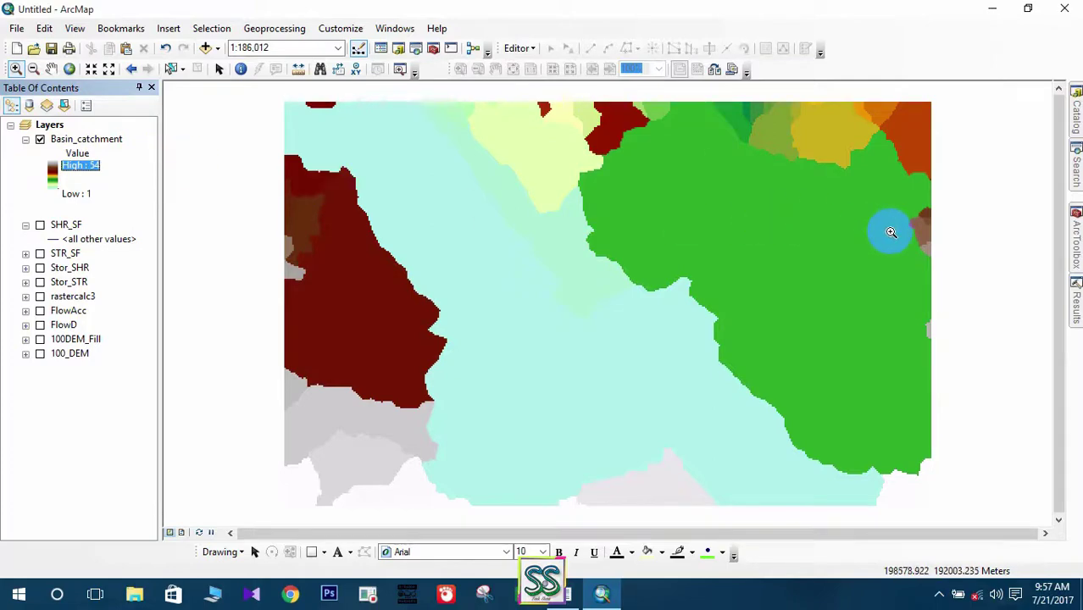
Open the Raster to Polygon conversion tool and set Basin_catchment as the input raster
{"action": "mouse_move", "coordinate": [1076, 254]}
{"action": "left_click", "coordinate": [854, 161]}
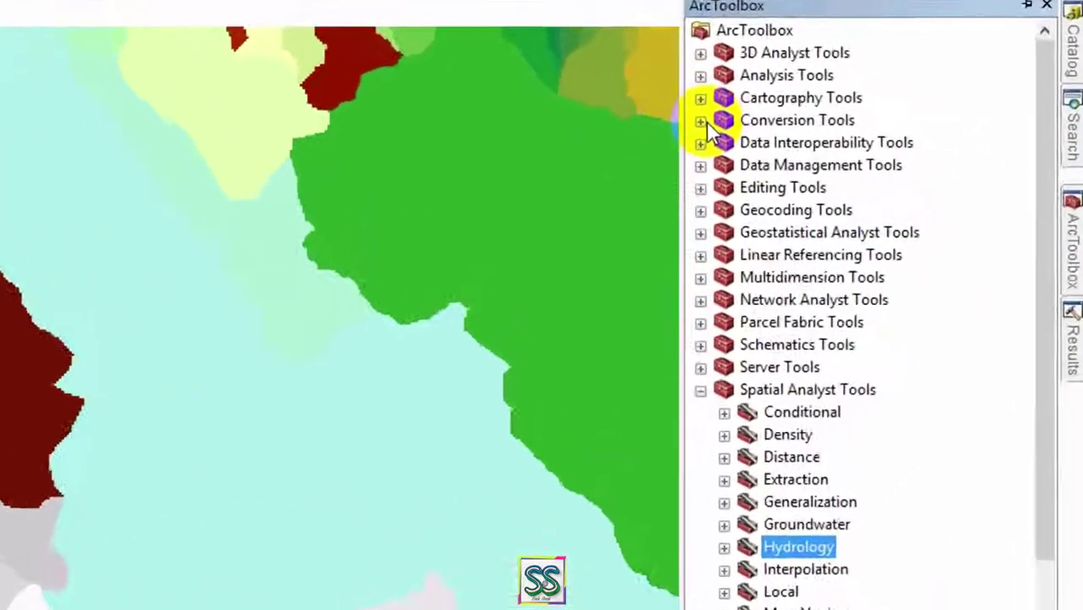
{"action": "left_click", "coordinate": [835, 160]}
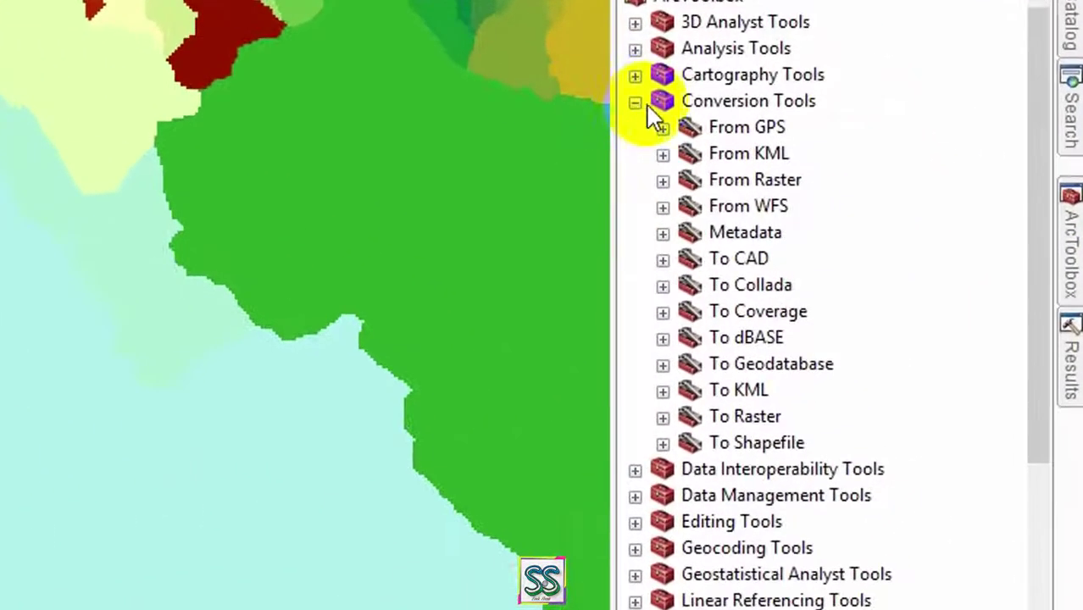
{"action": "left_click", "coordinate": [665, 180]}
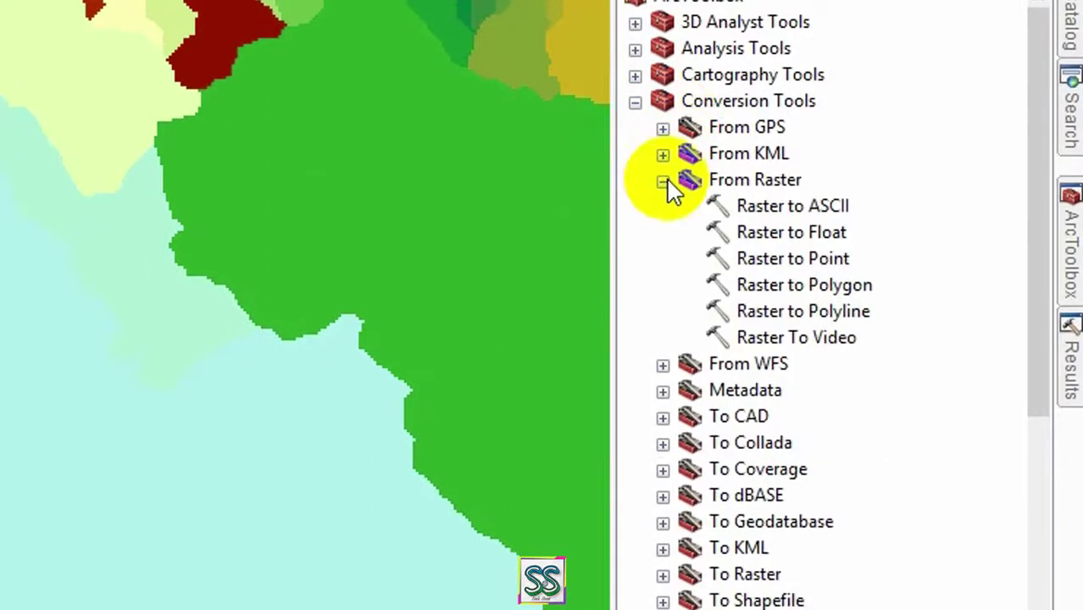
{"action": "left_click", "coordinate": [797, 284]}
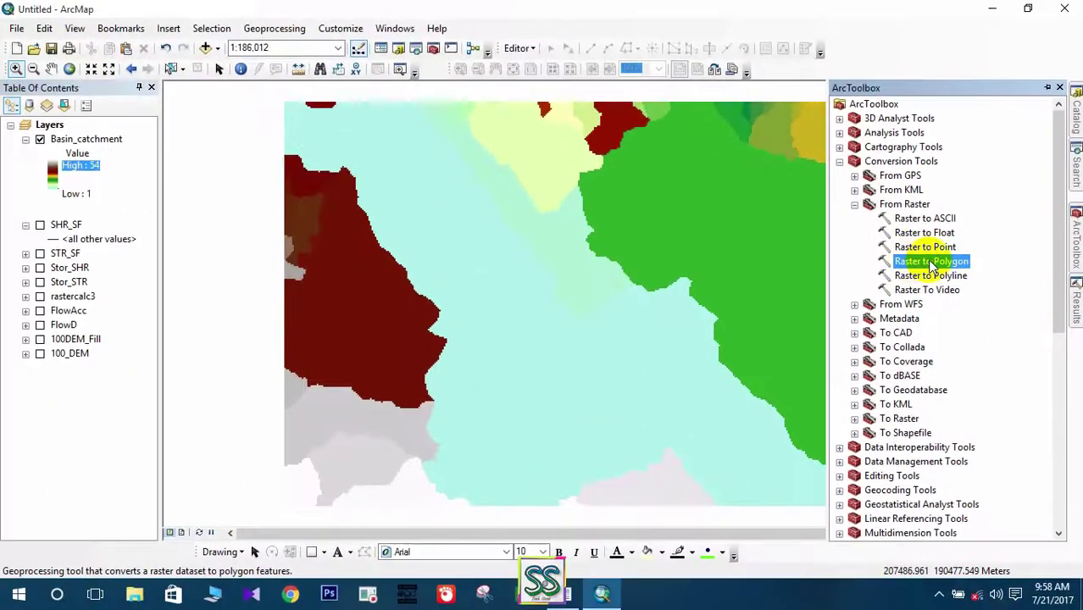
{"action": "double_click", "coordinate": [890, 270]}
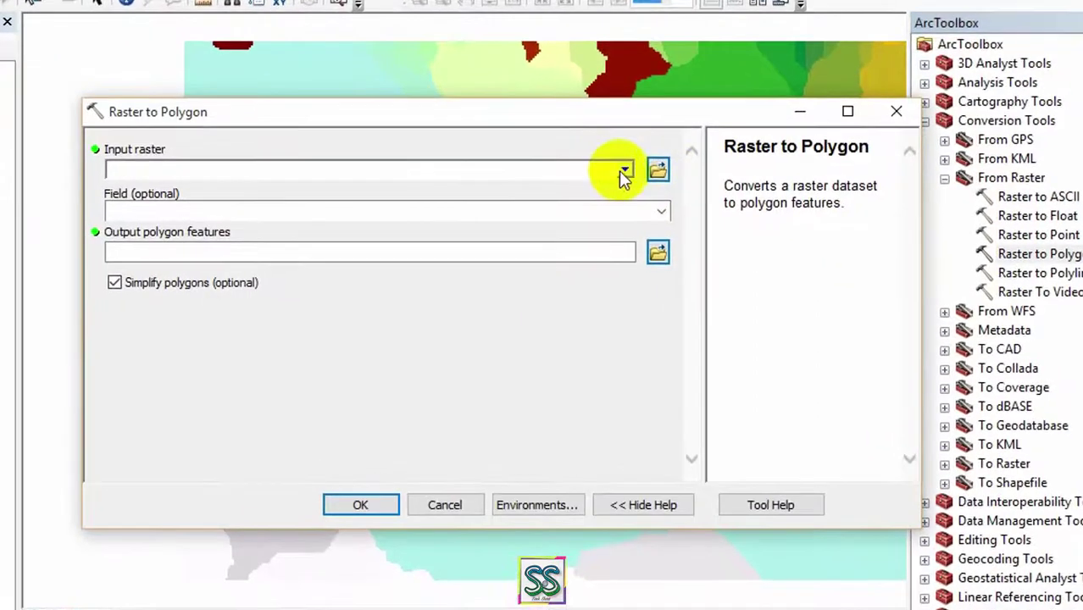
{"action": "left_click", "coordinate": [614, 198]}
{"action": "left_click", "coordinate": [206, 193]}
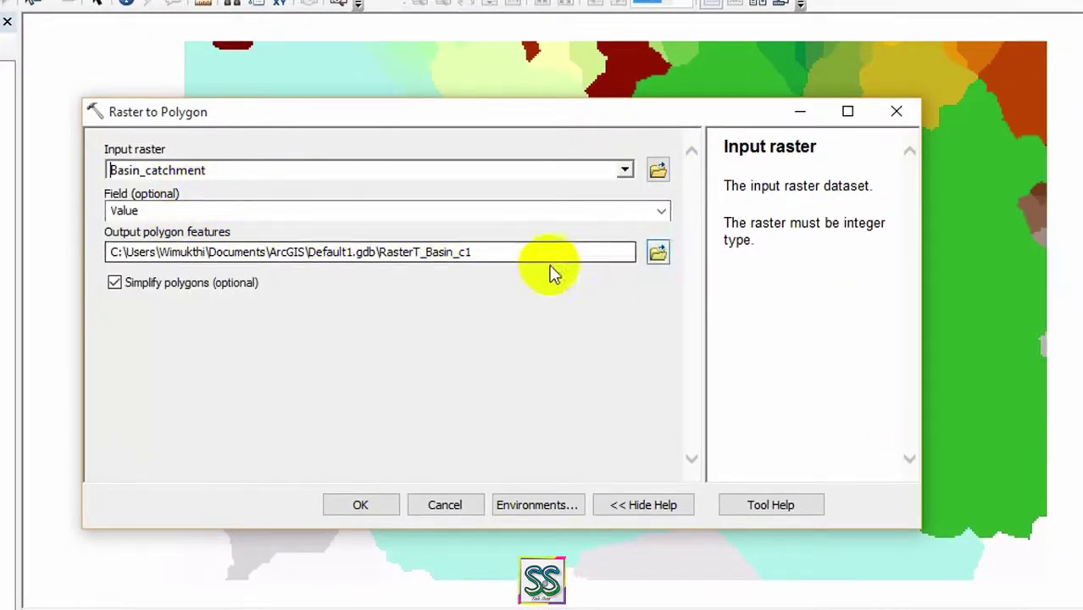
{"action": "left_click", "coordinate": [473, 255]}
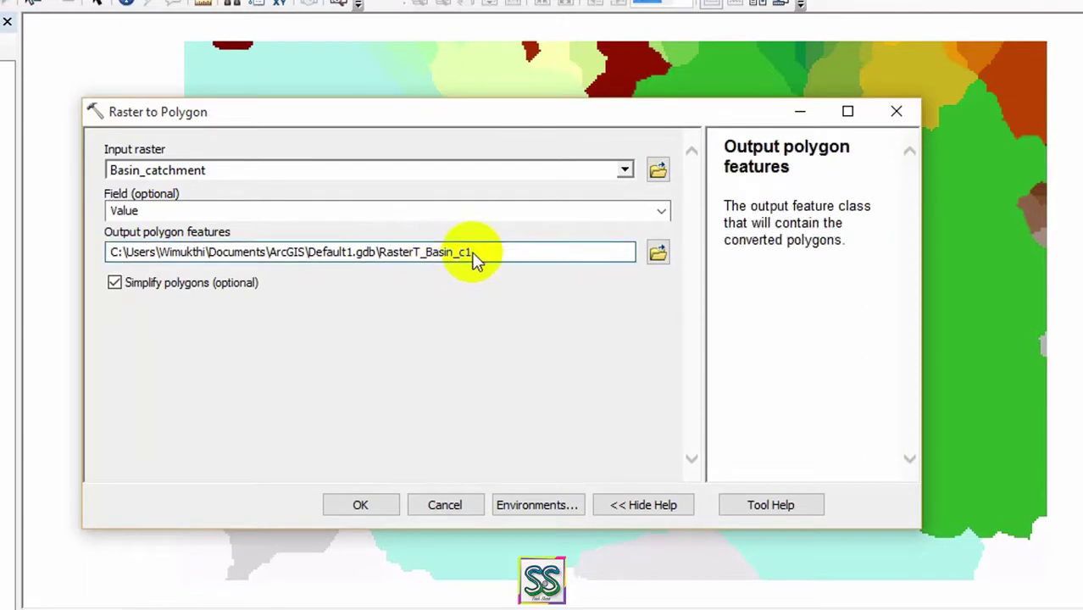
{"action": "key", "text": "BackSpace"}
{"action": "key", "text": "BackSpace"}
{"action": "key", "text": "BackSpace"}
{"action": "key", "text": "BackSpace"}
{"action": "key", "text": "BackSpace"}
{"action": "key", "text": "BackSpace"}
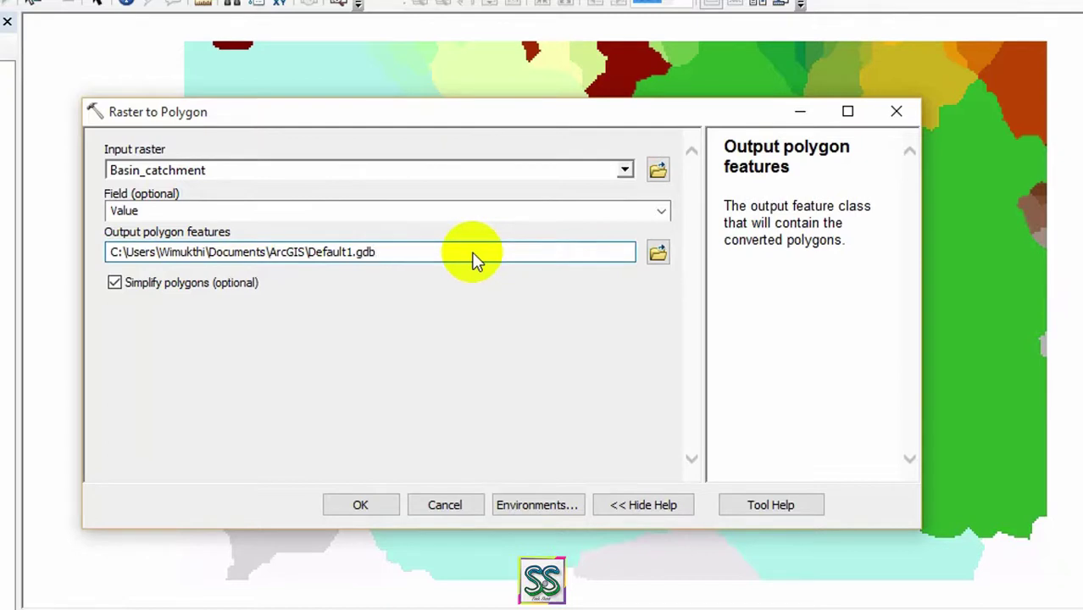
{"action": "type", "text": "\\RasterT_Basin_c1"}
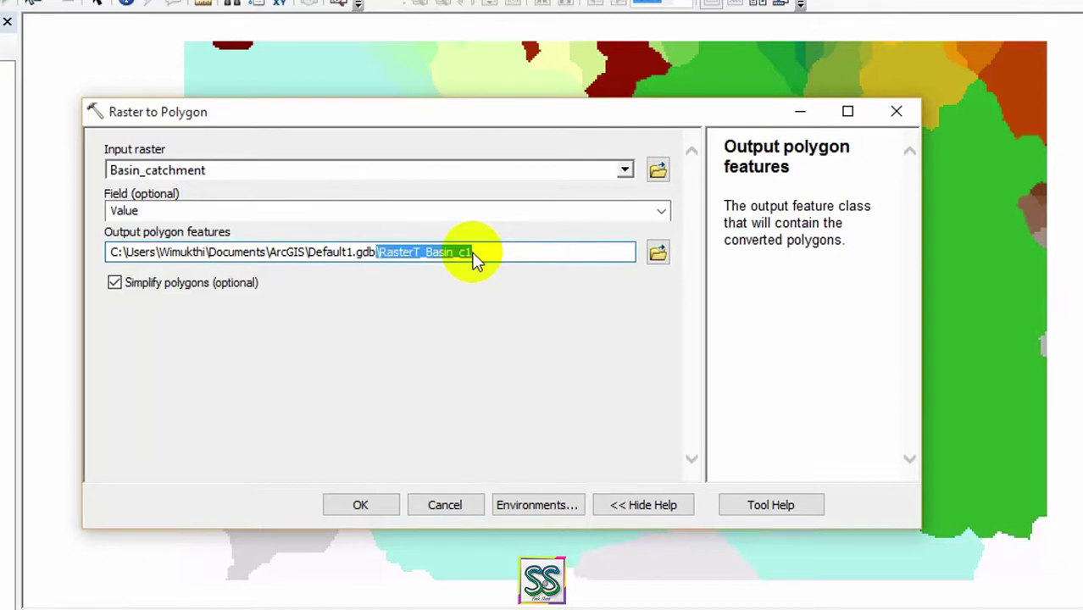
Name the output polygon features Basin_polygon in Default1.gdb
{"action": "left_click", "coordinate": [475, 259]}
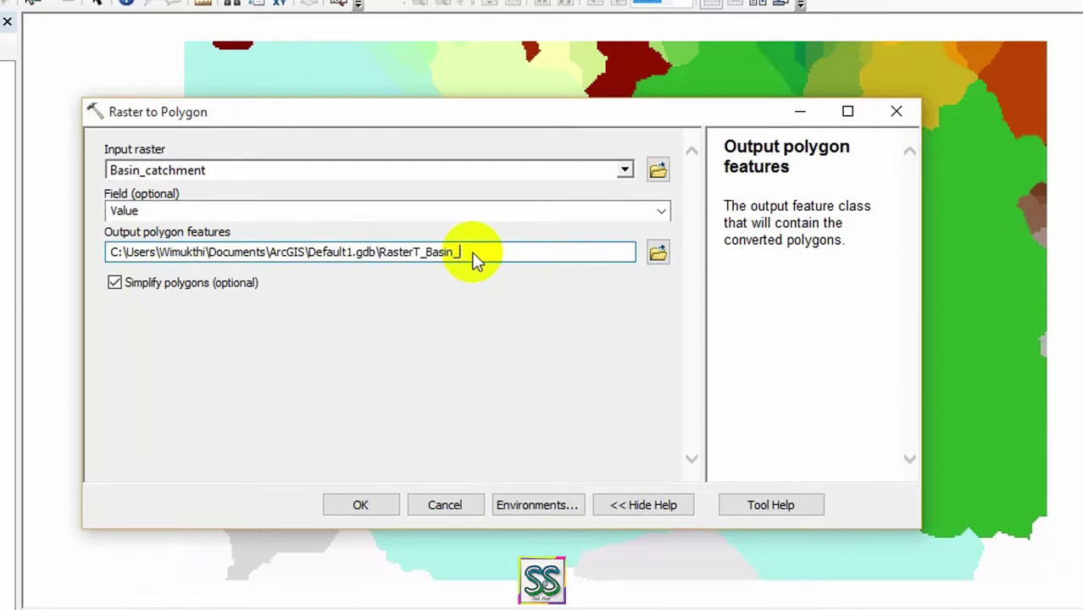
{"action": "key", "text": "BackSpace"}
{"action": "key", "text": "BackSpace"}
{"action": "key", "text": "BackSpace"}
{"action": "key", "text": "BackSpace"}
{"action": "key", "text": "BackSpace"}
{"action": "key", "text": "BackSpace"}
{"action": "key", "text": "BackSpace"}
{"action": "key", "text": "BackSpace"}
{"action": "key", "text": "BackSpace"}
{"action": "key", "text": "BackSpace"}
{"action": "key", "text": "BackSpace"}
{"action": "type", "text": "Bas"}
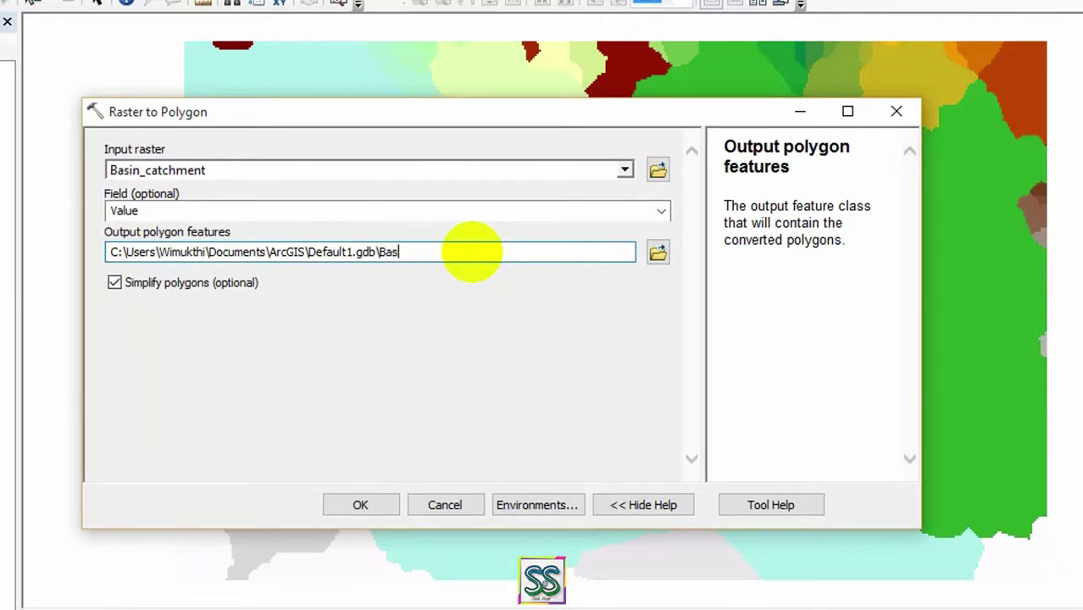
{"action": "type", "text": "in_polygon"}
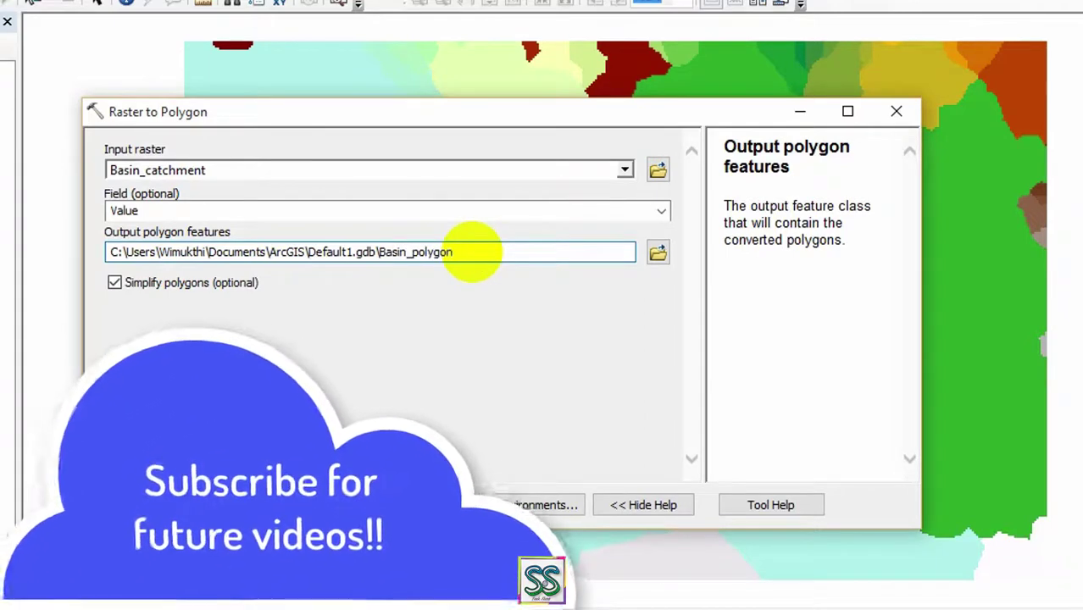
Turn off polygon simplification and run the Raster to Polygon conversion
{"action": "left_click", "coordinate": [457, 319]}
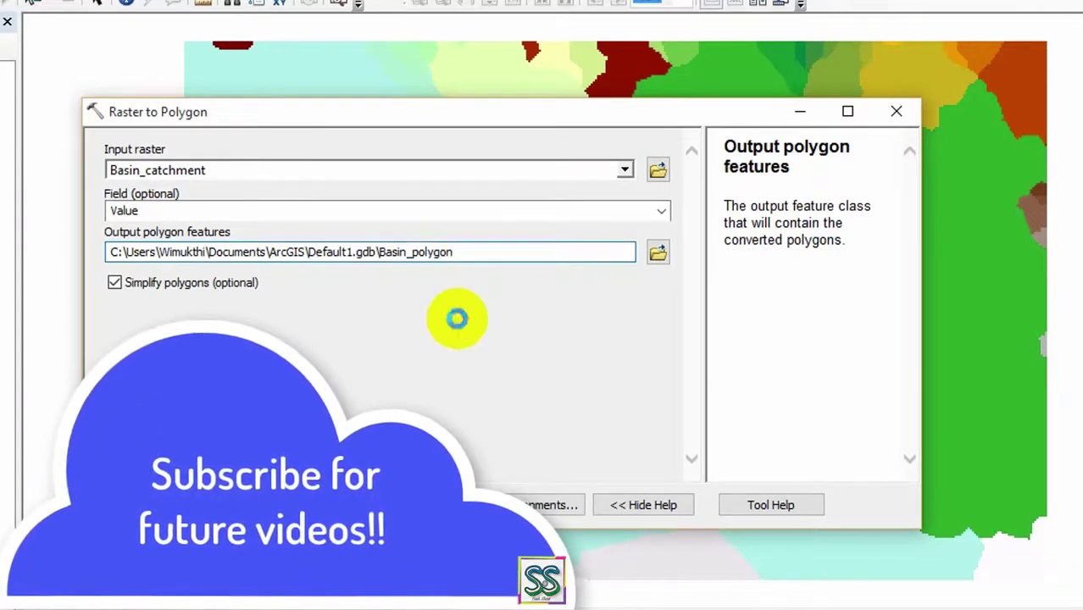
{"action": "left_click", "coordinate": [119, 286]}
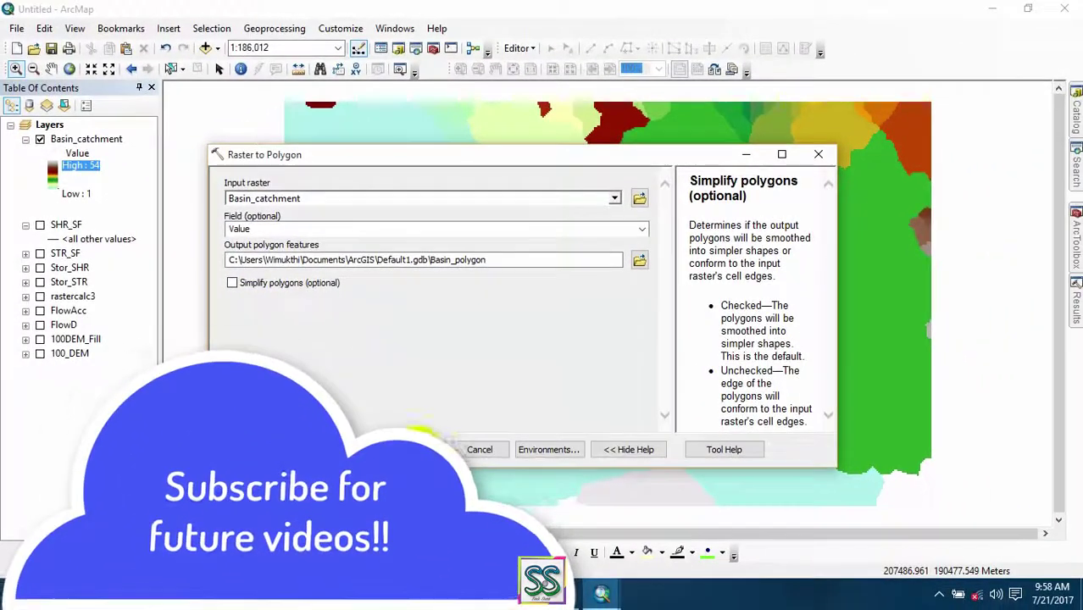
{"action": "left_click", "coordinate": [421, 441]}
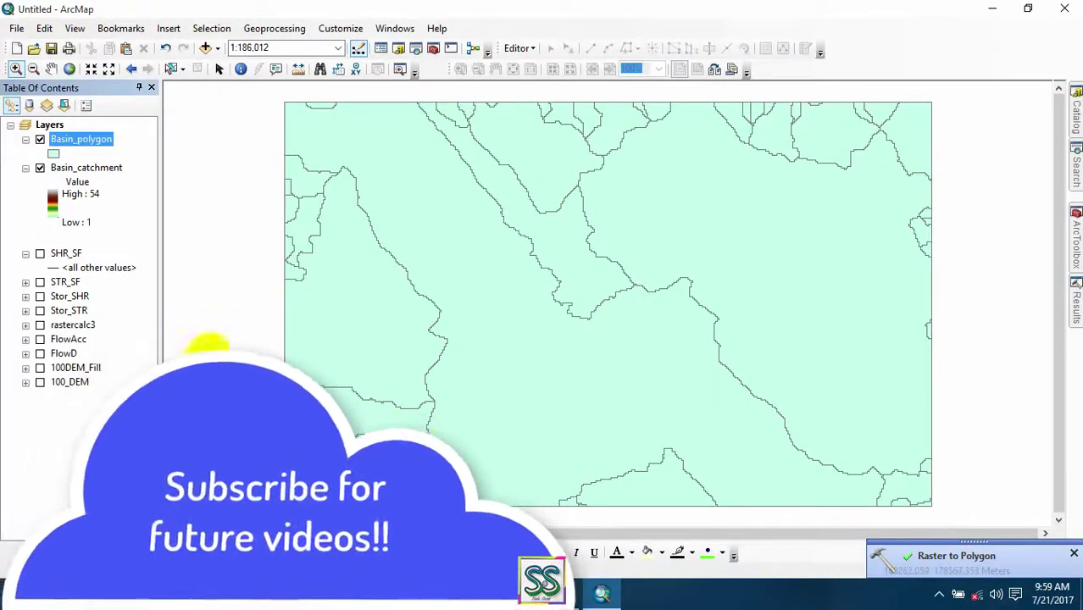
Collapse the Basin_catchment legend and open the Basin_polygon attribute table to examine the polygon areas
{"action": "left_click", "coordinate": [25, 168]}
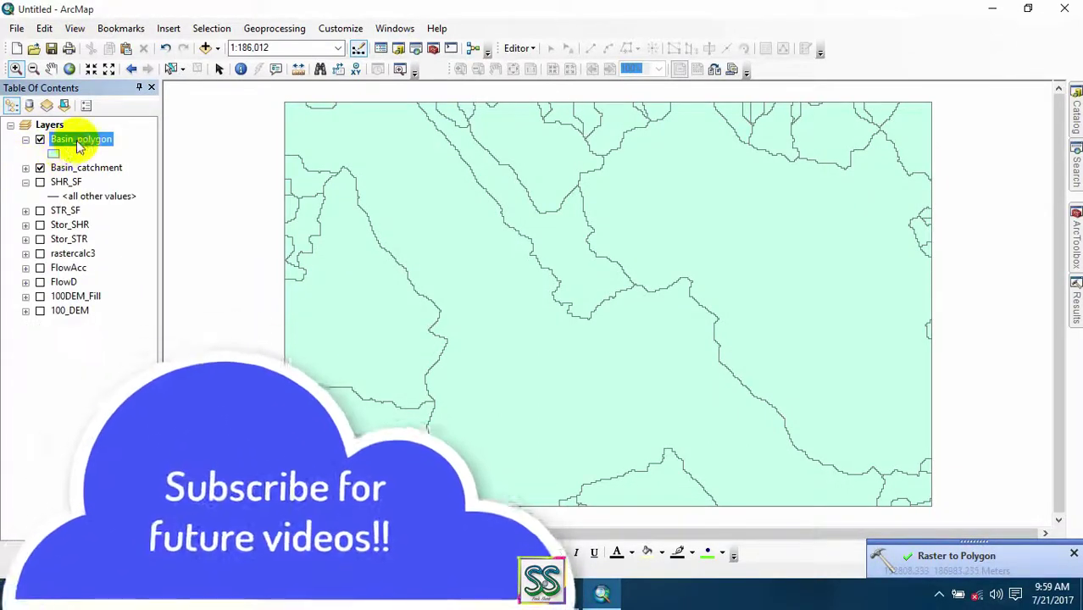
{"action": "right_click", "coordinate": [78, 144]}
{"action": "left_click", "coordinate": [112, 186]}
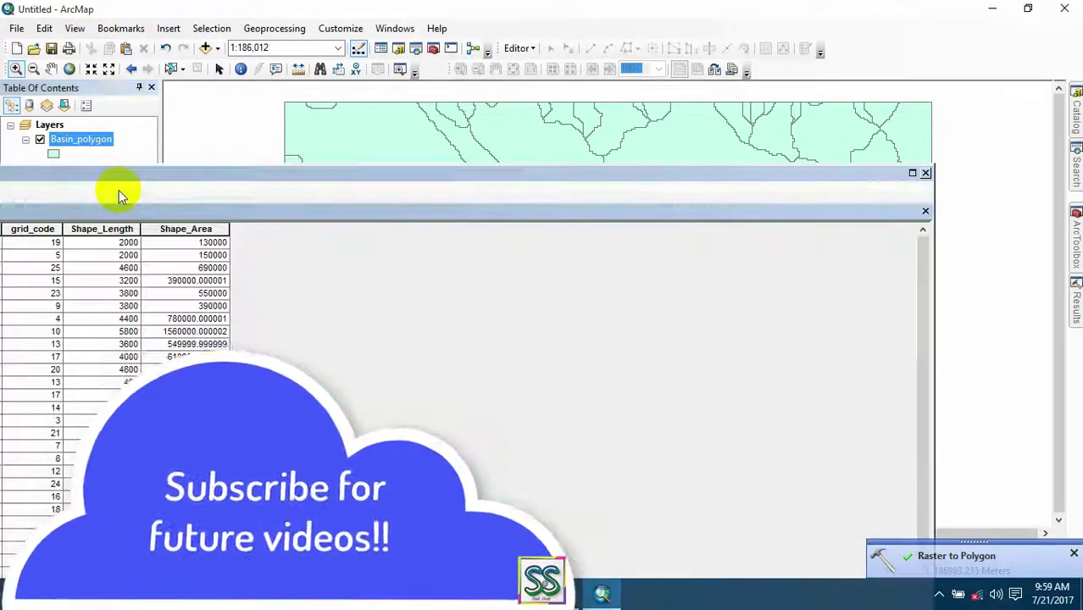
{"action": "left_click_drag", "start_coordinate": [157, 182], "coordinate": [448, 140]}
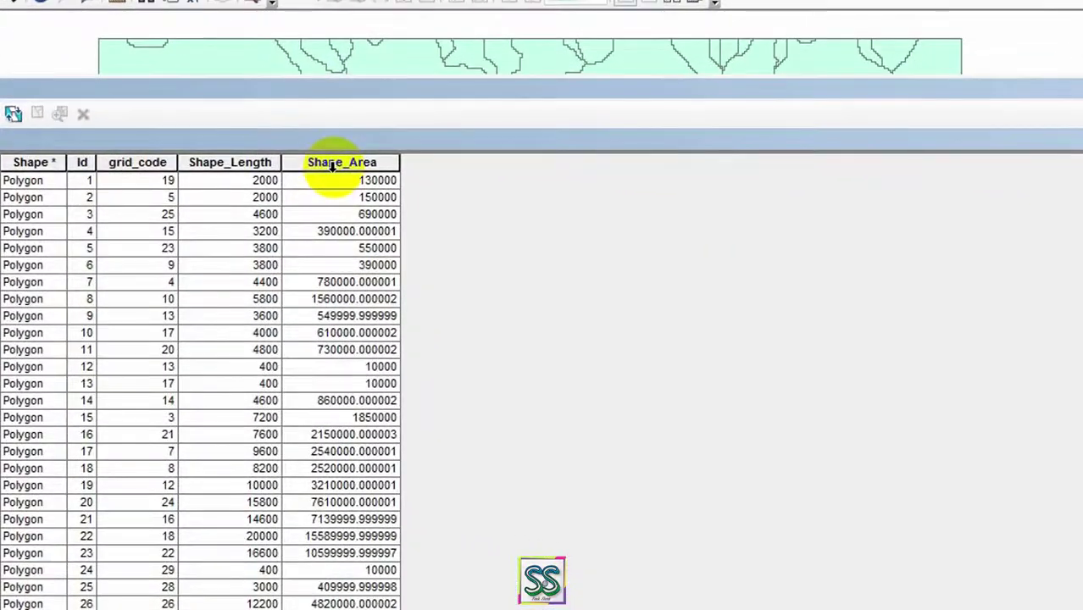
Show the statistics for the Shape_Area field of Basin_polygon and examine the maximum catchment area
{"action": "left_click", "coordinate": [461, 199]}
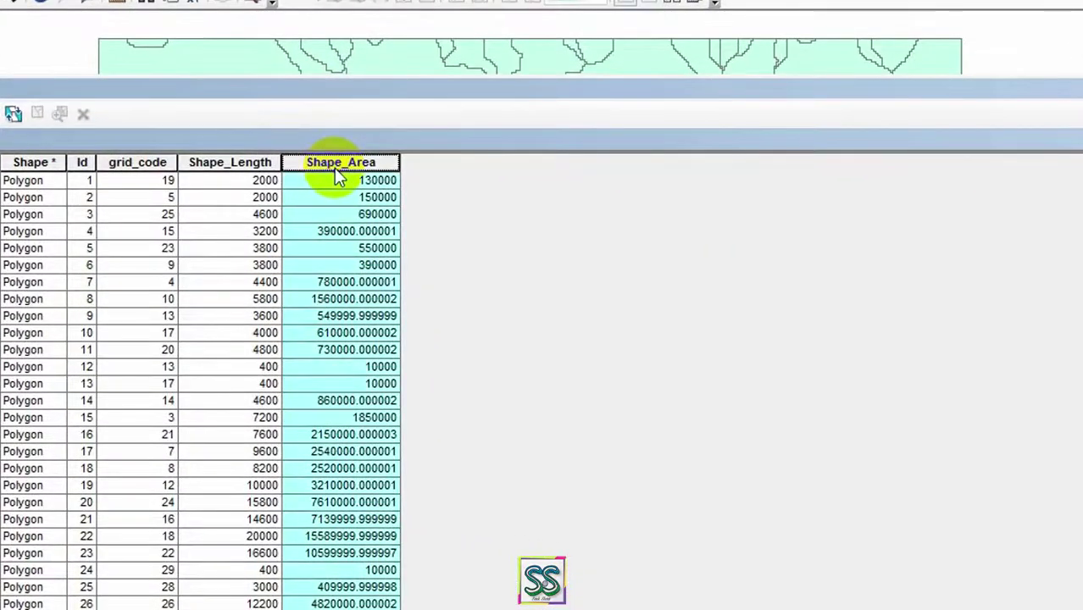
{"action": "right_click", "coordinate": [336, 172]}
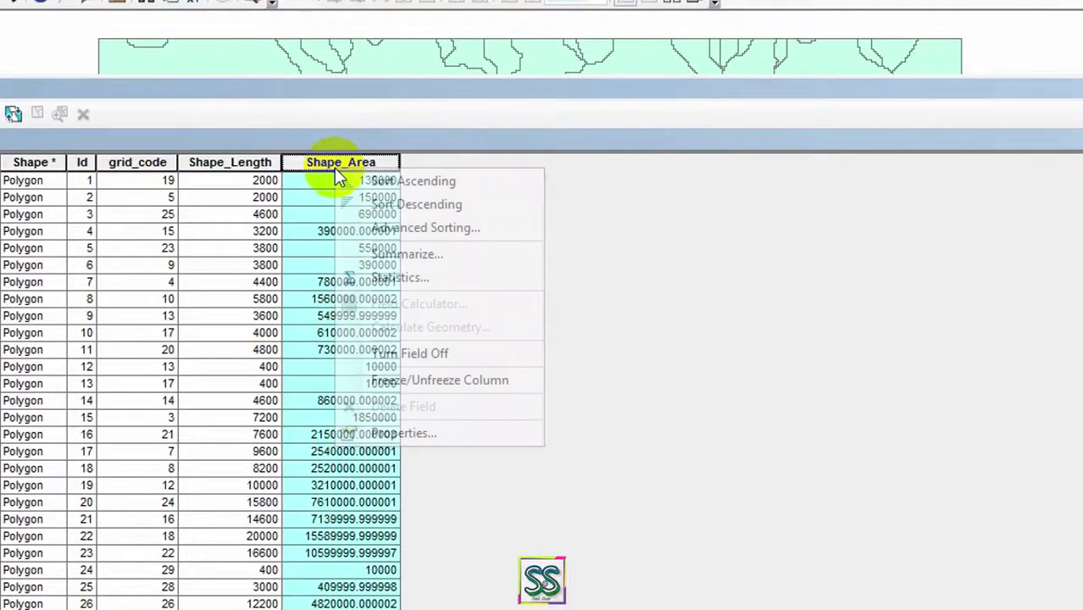
{"action": "left_click", "coordinate": [393, 279]}
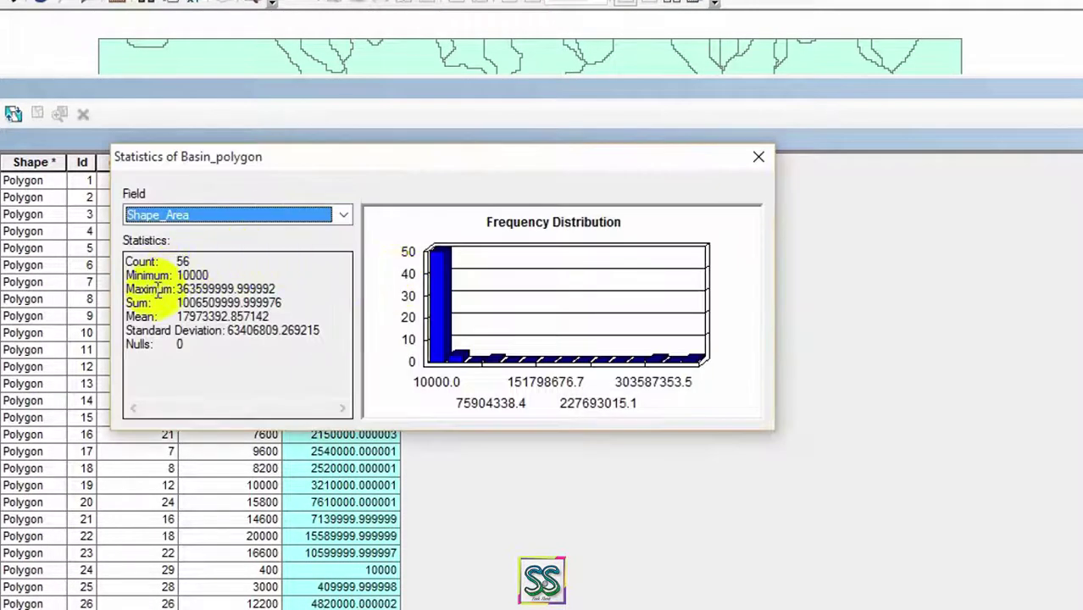
{"action": "left_click_drag", "start_coordinate": [178, 288], "coordinate": [229, 289]}
{"action": "left_click", "coordinate": [759, 157]}
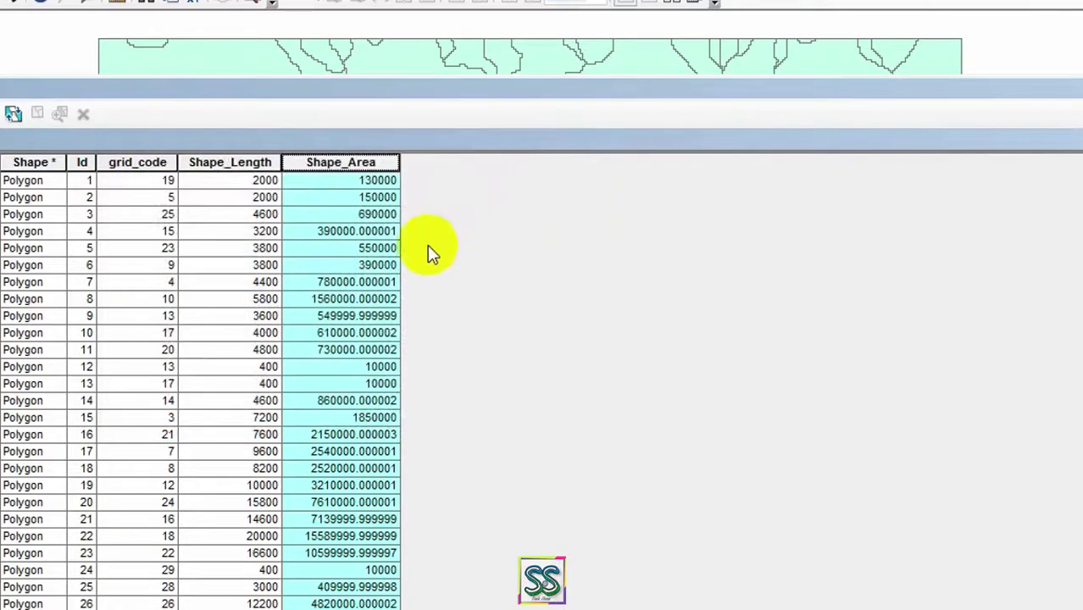
Look through the remaining polygon areas in the Basin_polygon attribute table, and close the table
{"action": "scroll", "coordinate": [351, 262], "scroll_direction": "down", "scroll_amount": 2}
{"action": "scroll", "coordinate": [354, 267], "scroll_direction": "down", "scroll_amount": 4}
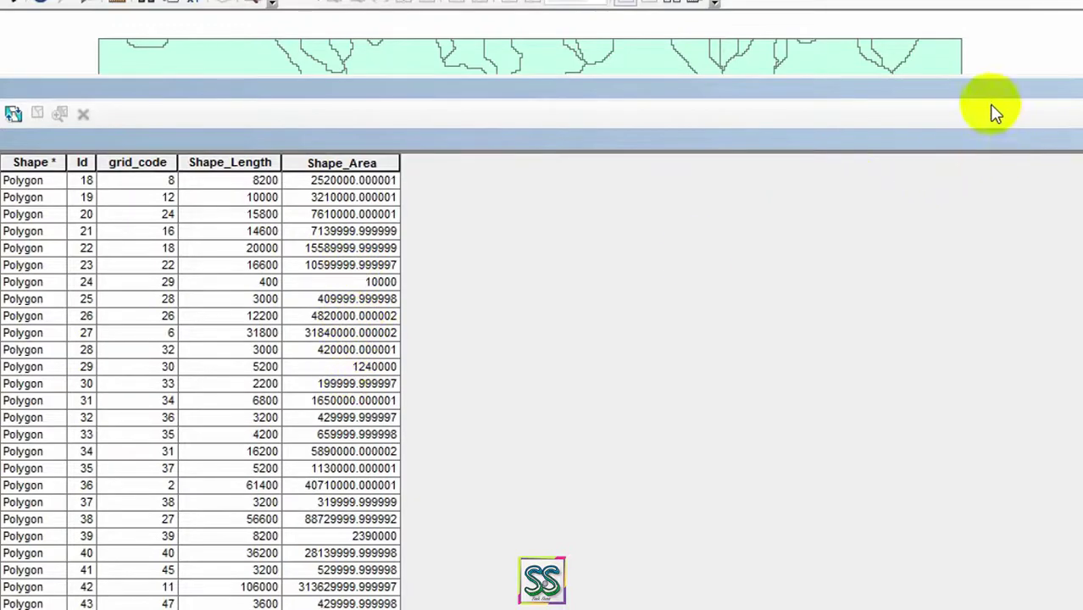
{"action": "left_click_drag", "start_coordinate": [992, 96], "coordinate": [832, 132]}
{"action": "left_click", "coordinate": [950, 97]}
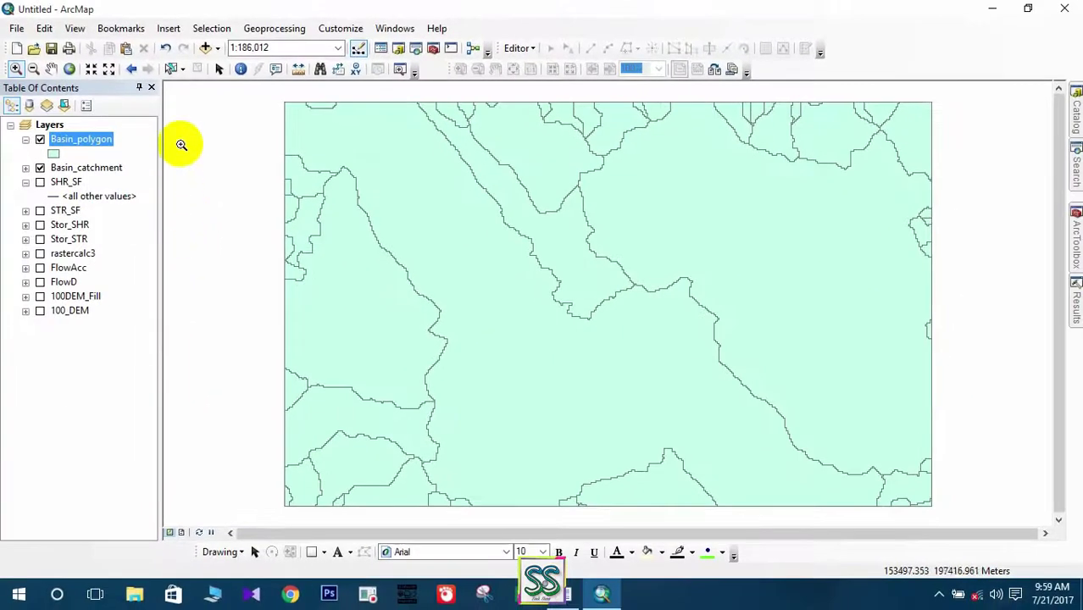
Select the large central basin polygon and export it as Export_Output in Default1.gdb, adding it to the map as a layer
{"action": "left_click", "coordinate": [171, 69]}
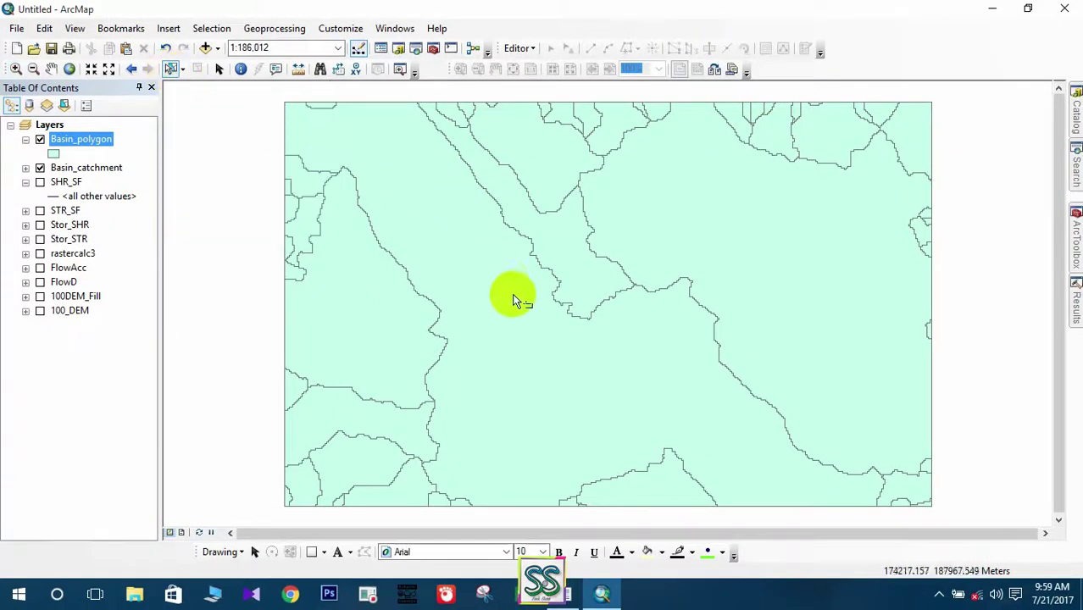
{"action": "left_click", "coordinate": [529, 324]}
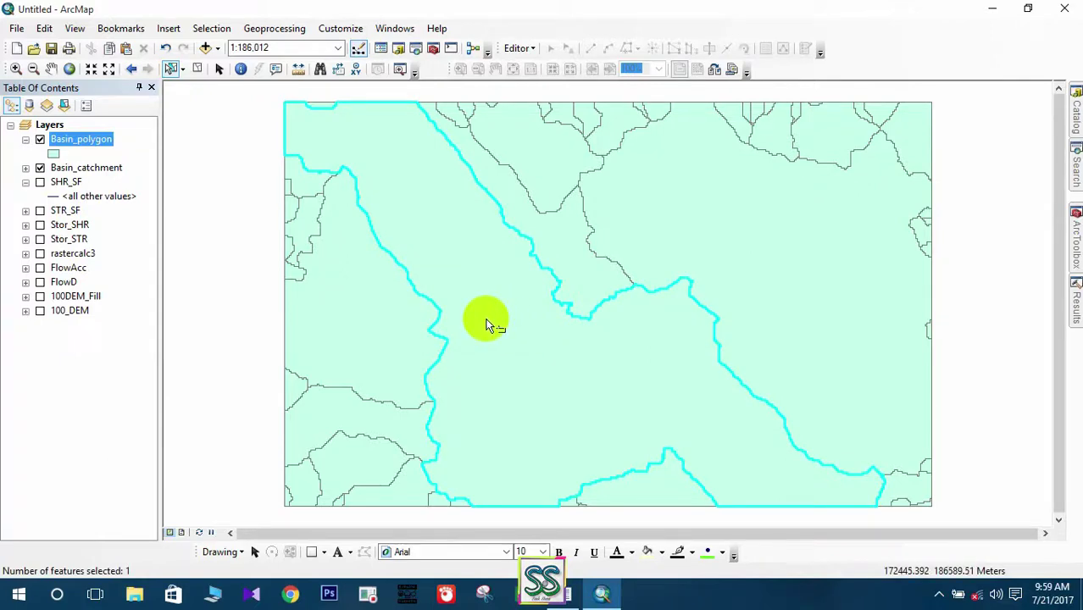
{"action": "right_click", "coordinate": [101, 148]}
{"action": "mouse_move", "coordinate": [225, 421]}
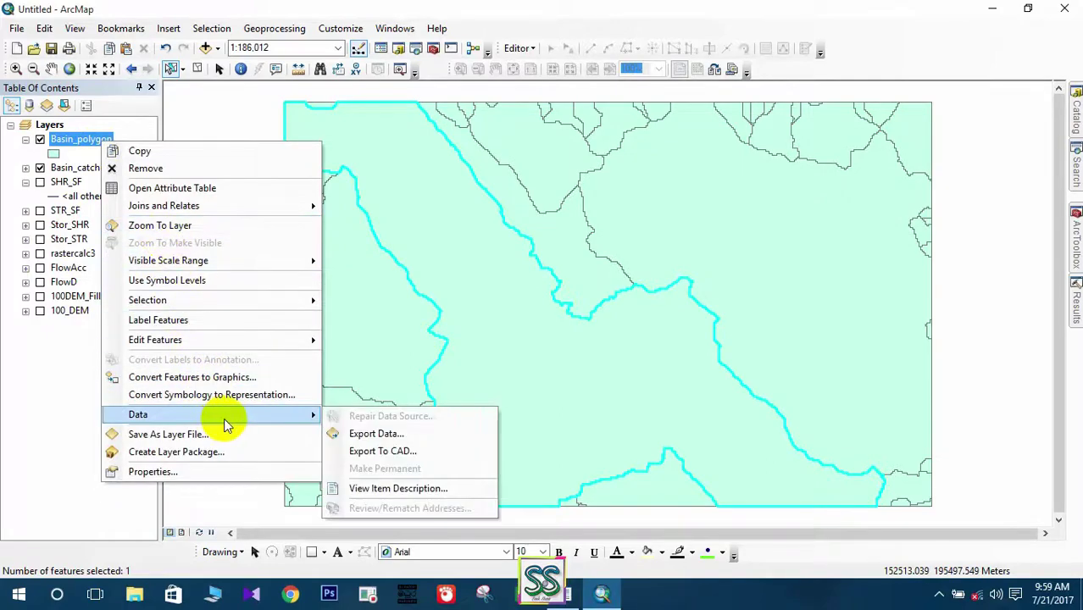
{"action": "left_click", "coordinate": [379, 434]}
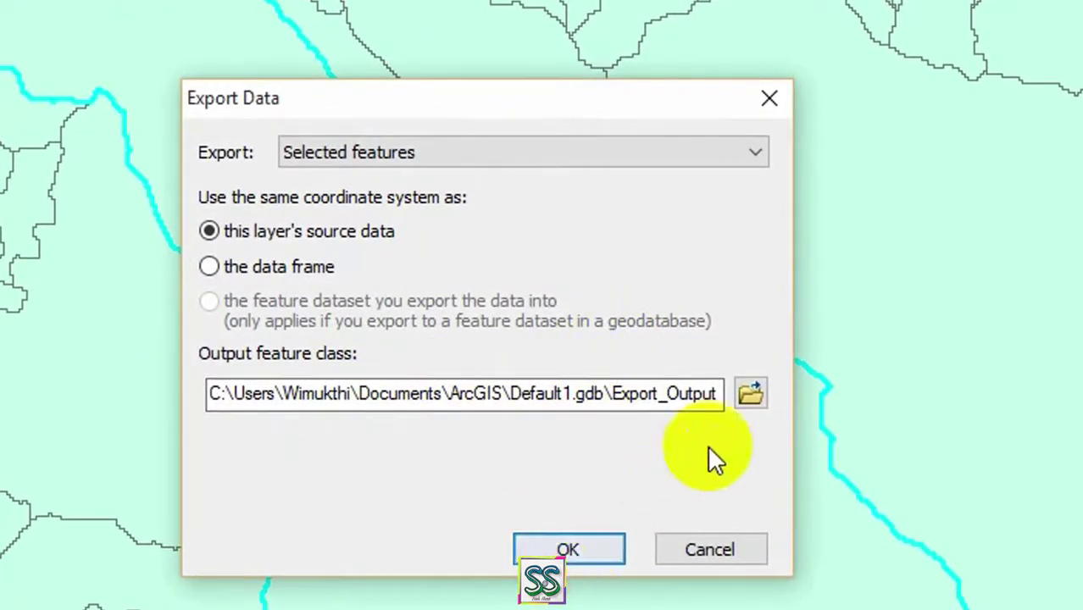
{"action": "left_click", "coordinate": [750, 393]}
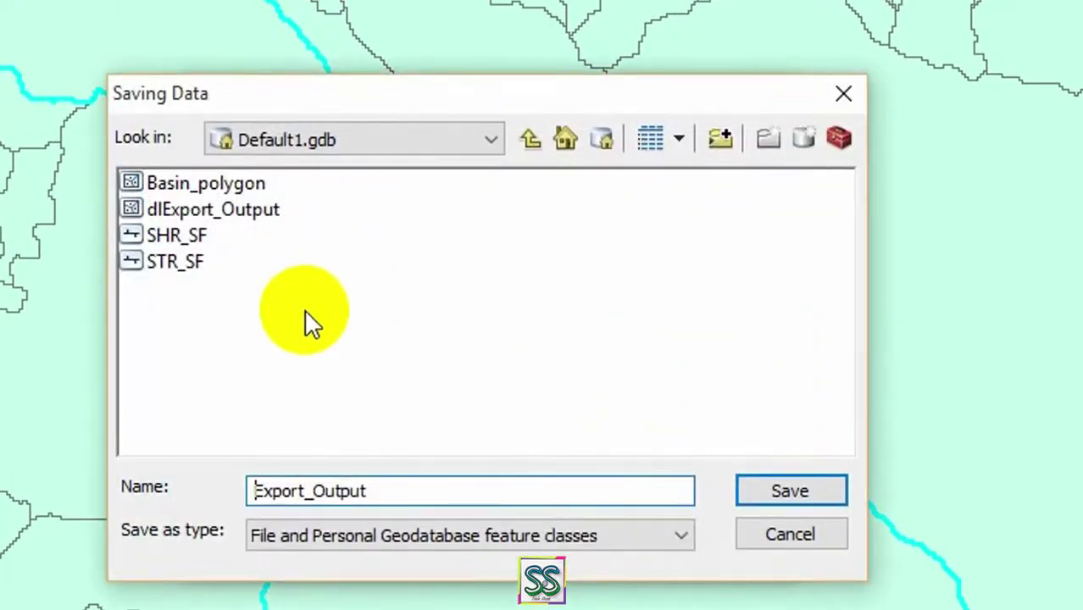
{"action": "left_click", "coordinate": [772, 540]}
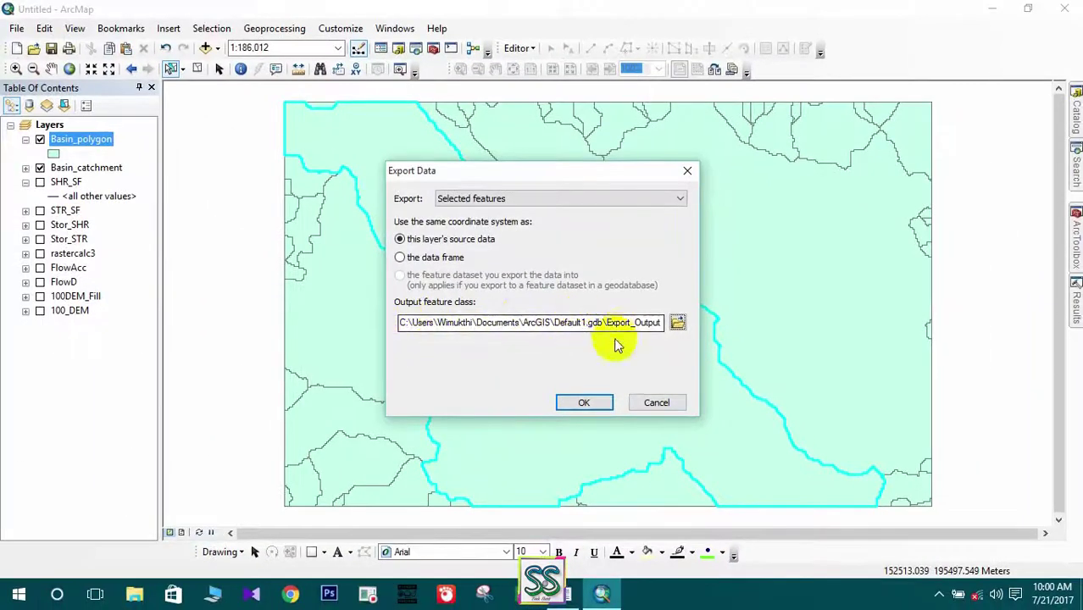
{"action": "left_click", "coordinate": [584, 407]}
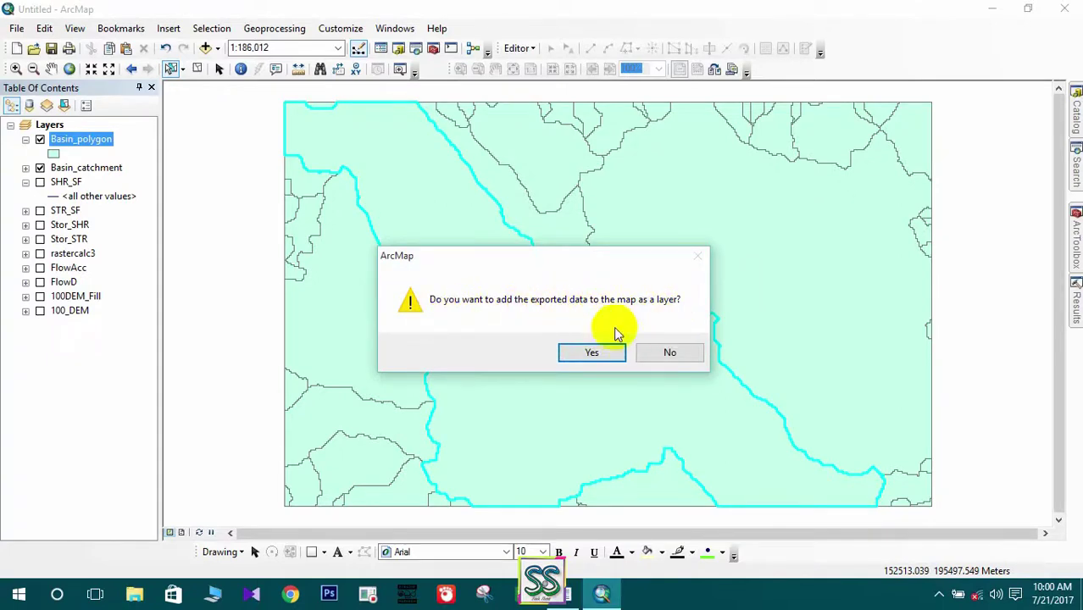
{"action": "left_click", "coordinate": [593, 356]}
Hide the Basin_catchment and Basin_polygon layers so that only the exported basin is displayed
{"action": "left_click", "coordinate": [39, 196]}
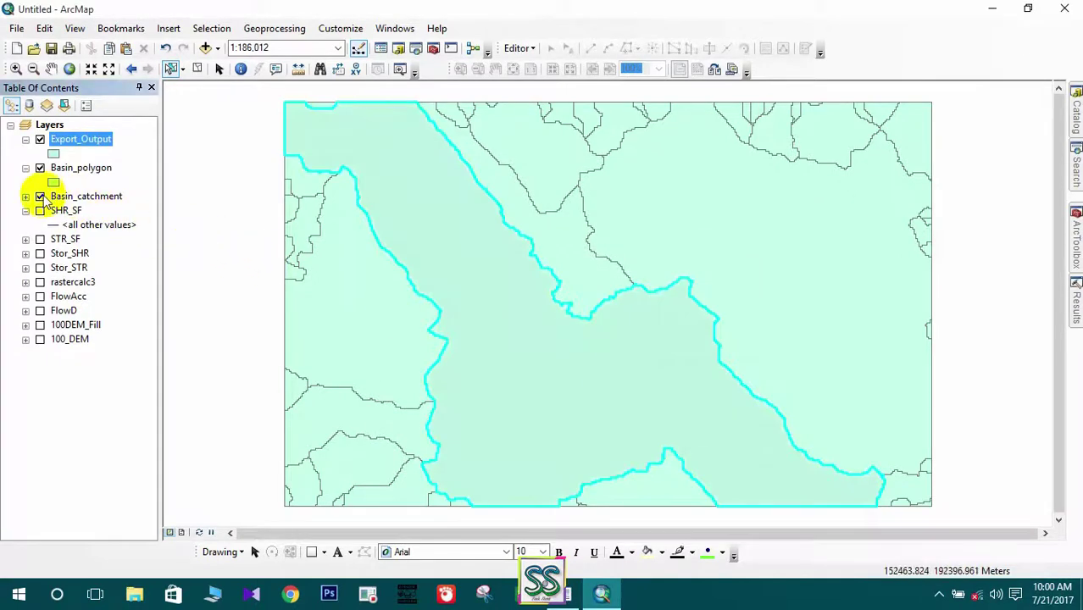
{"action": "left_click", "coordinate": [40, 168]}
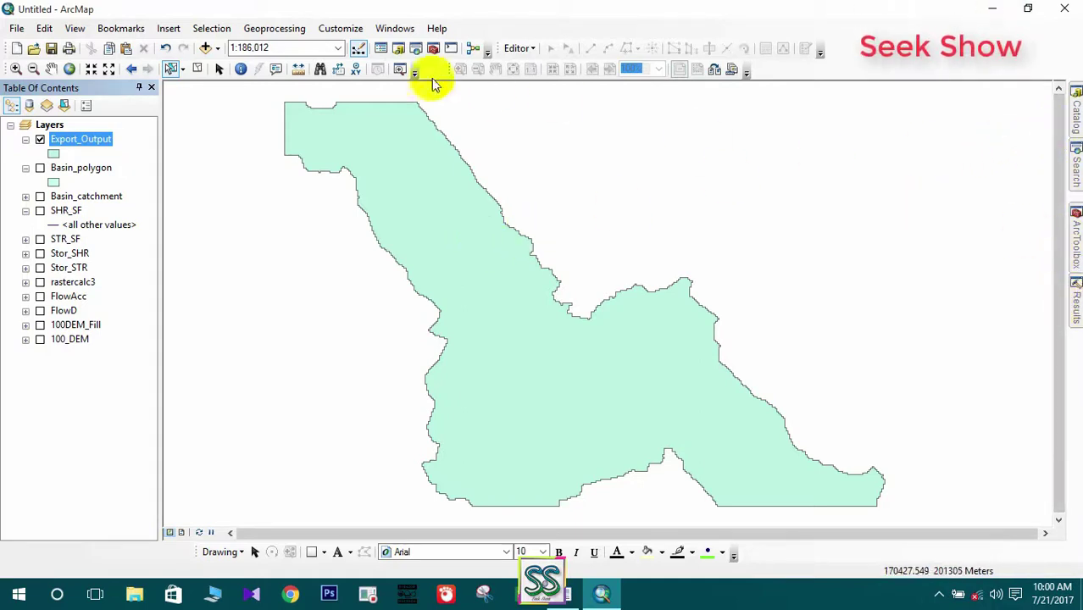
Search the tools for "smooth polygon (cartography)" and open the Smooth Polygon tool from the Generalization toolset
{"action": "left_click", "coordinate": [1075, 167]}
{"action": "left_click_drag", "start_coordinate": [856, 146], "coordinate": [996, 146]}
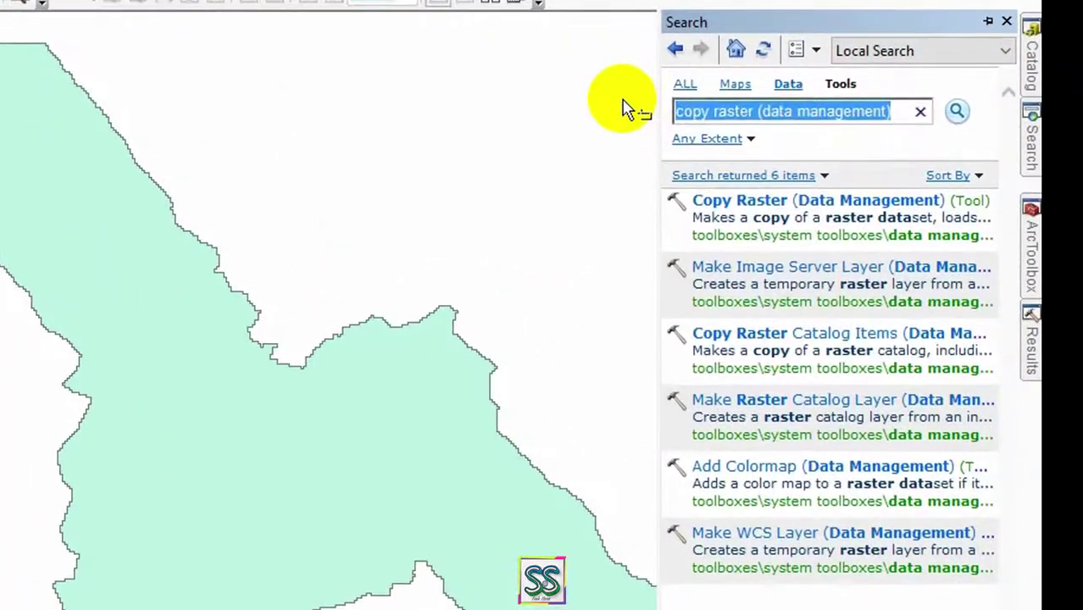
{"action": "type", "text": "smooth"}
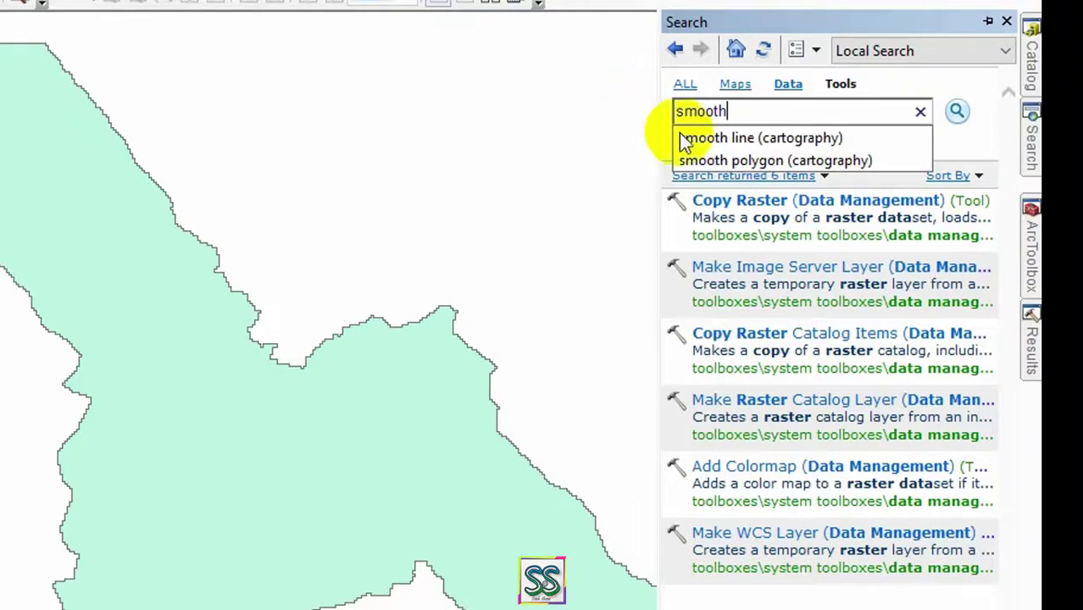
{"action": "left_click", "coordinate": [722, 161]}
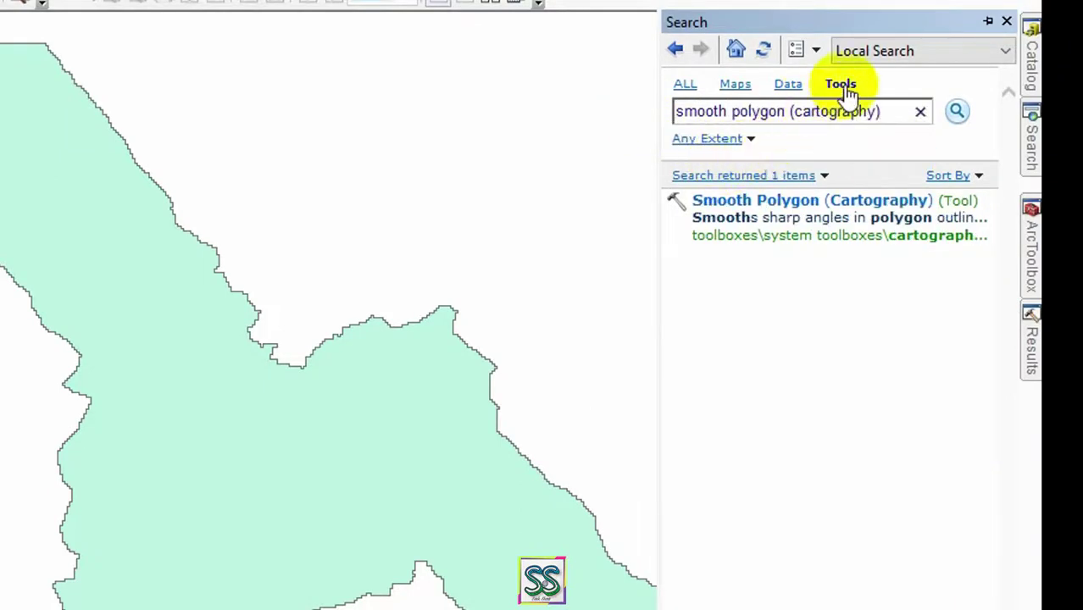
{"action": "left_click", "coordinate": [786, 234]}
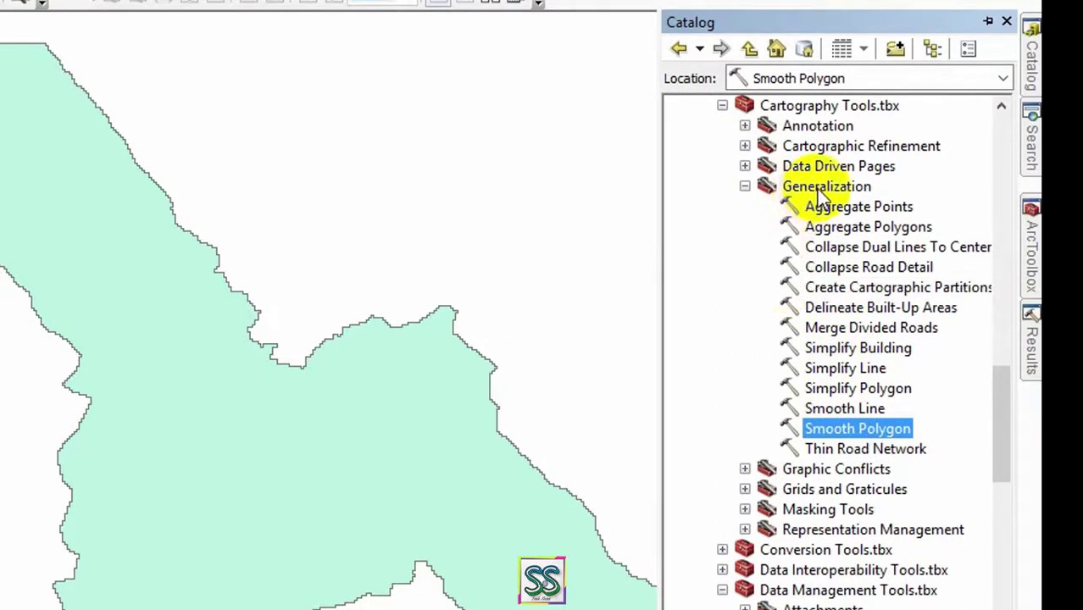
{"action": "double_click", "coordinate": [856, 429]}
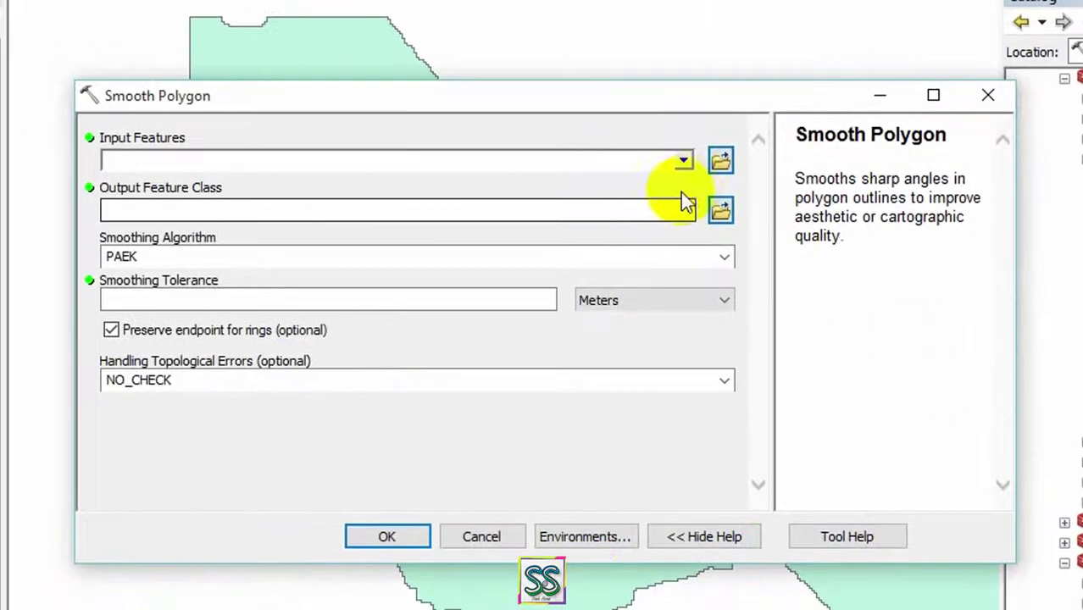
Smooth Export_Output with the BEZIER_INTERPOLATION algorithm, writing the result to Export_Output_SmoothPolygon in Default1.gdb
{"action": "left_click", "coordinate": [684, 161]}
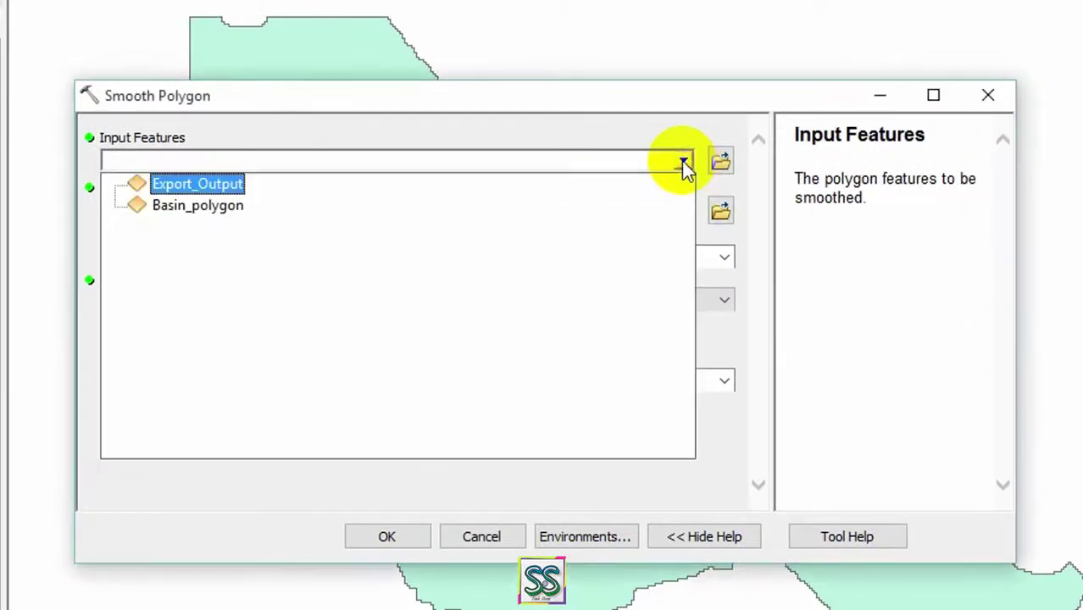
{"action": "left_click", "coordinate": [182, 188]}
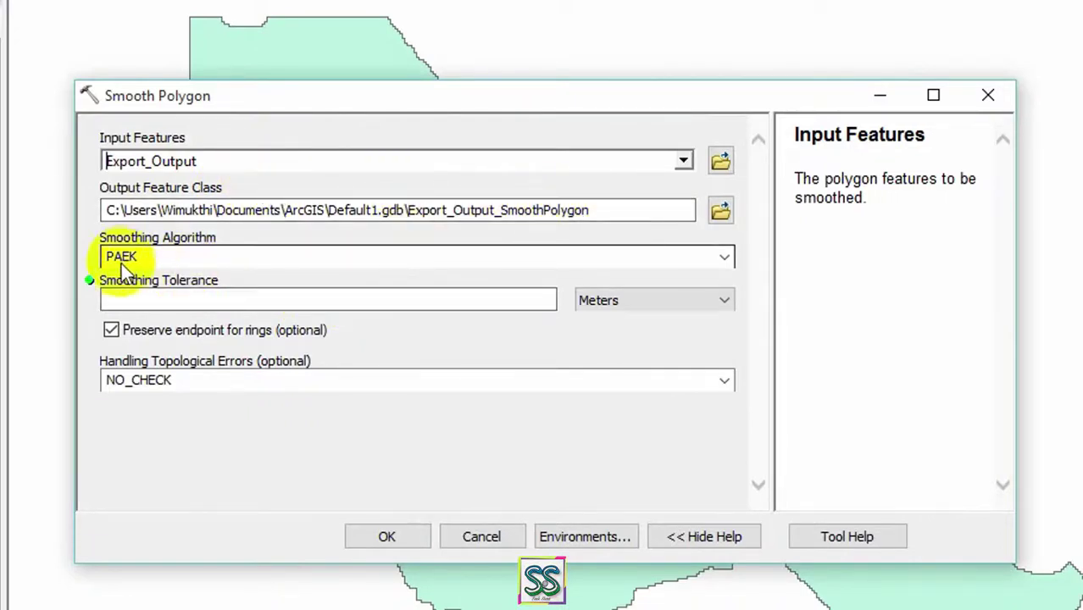
{"action": "left_click", "coordinate": [725, 257]}
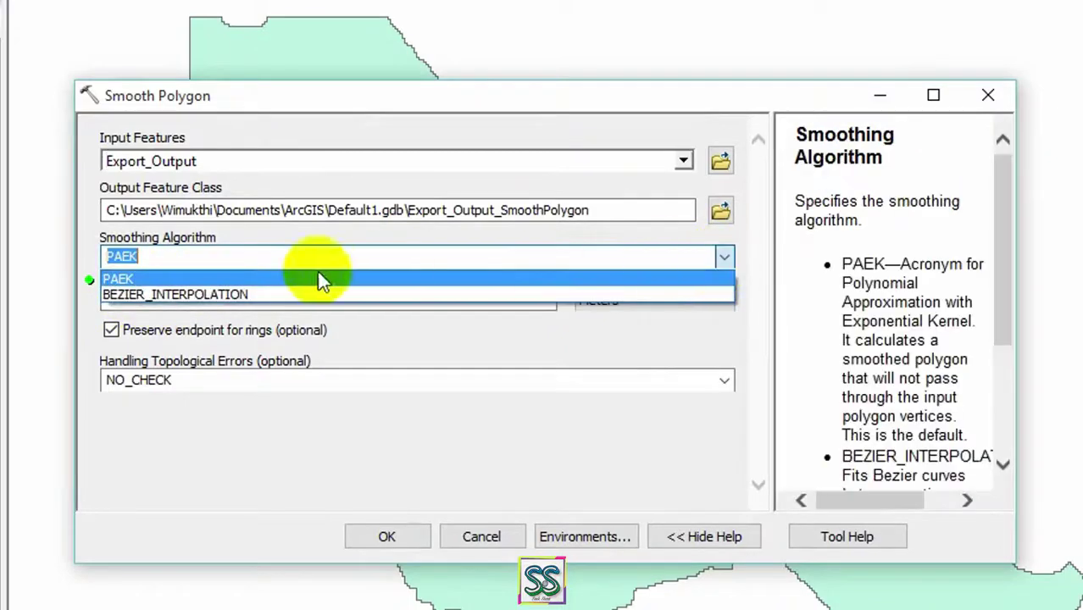
{"action": "left_click", "coordinate": [210, 295]}
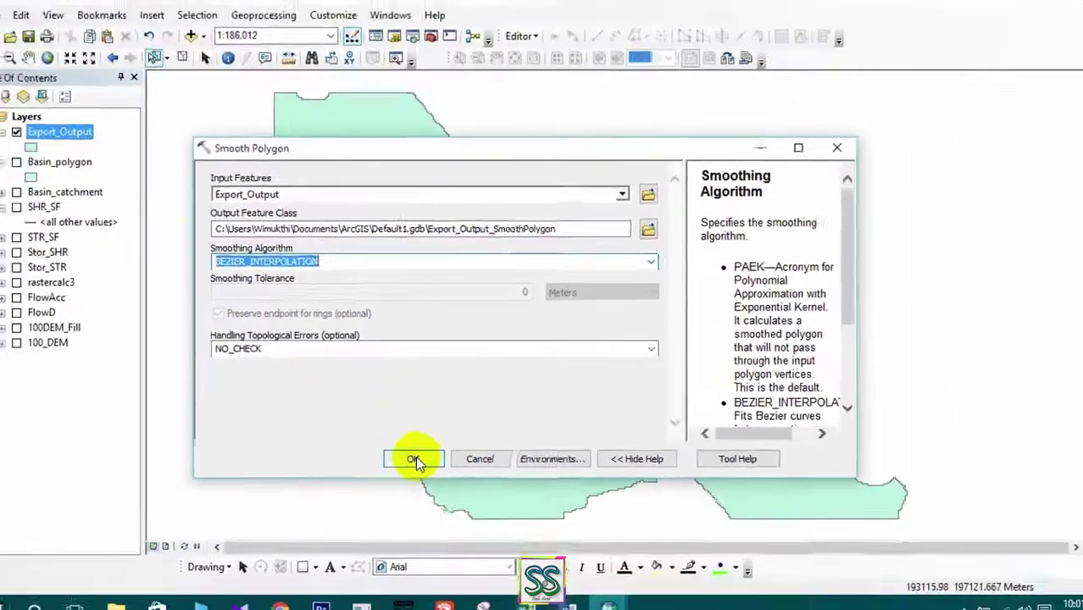
{"action": "left_click", "coordinate": [387, 536]}
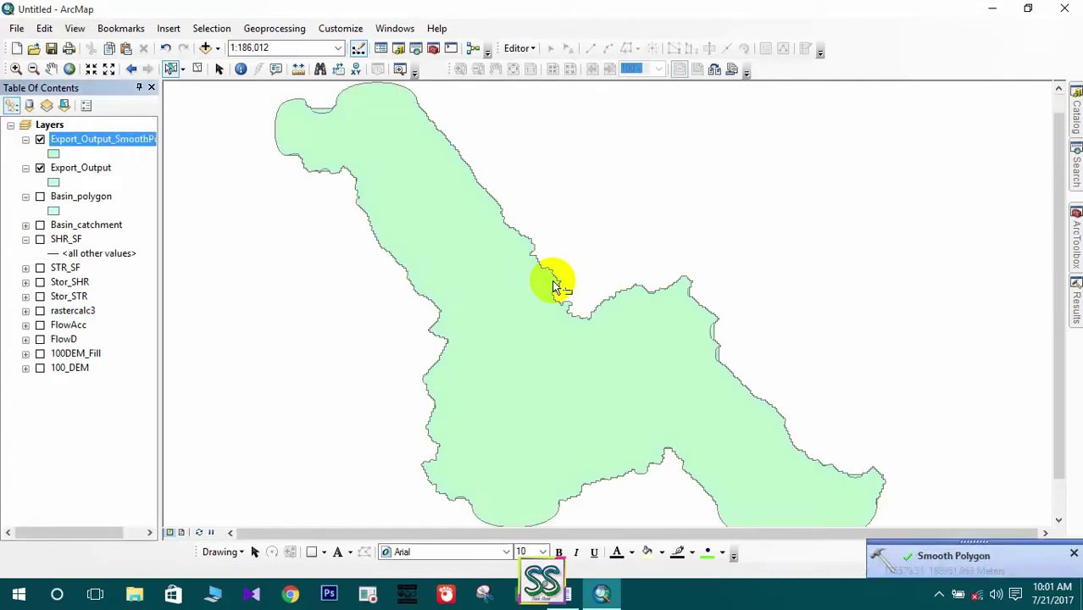
Compare the smoothed basin outline with the original Export_Output boundary up close by switching the layers on and off
{"action": "left_click", "coordinate": [39, 168]}
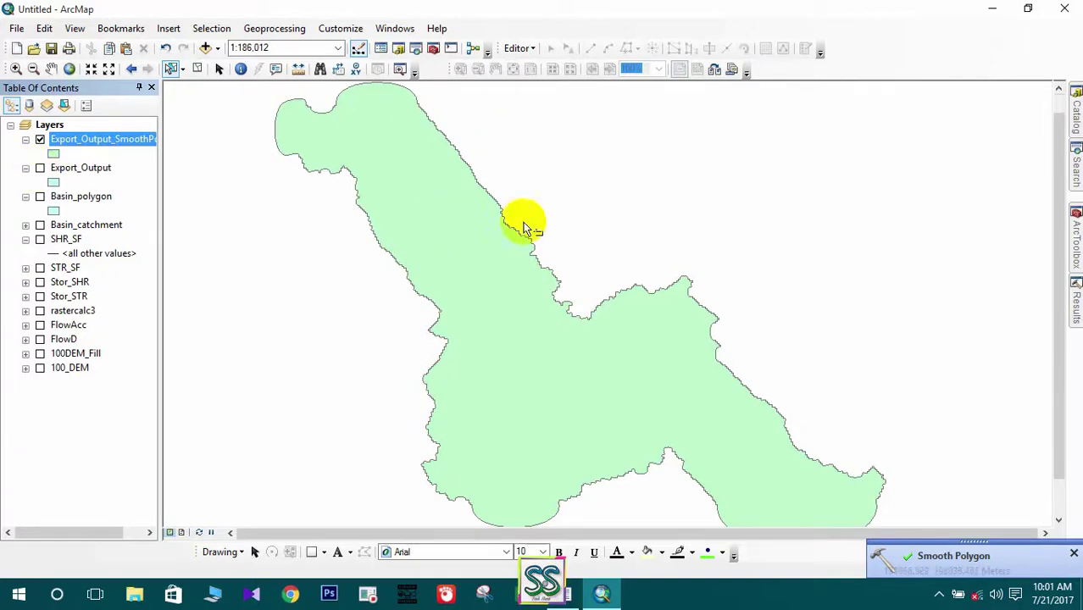
{"action": "left_click", "coordinate": [1074, 555]}
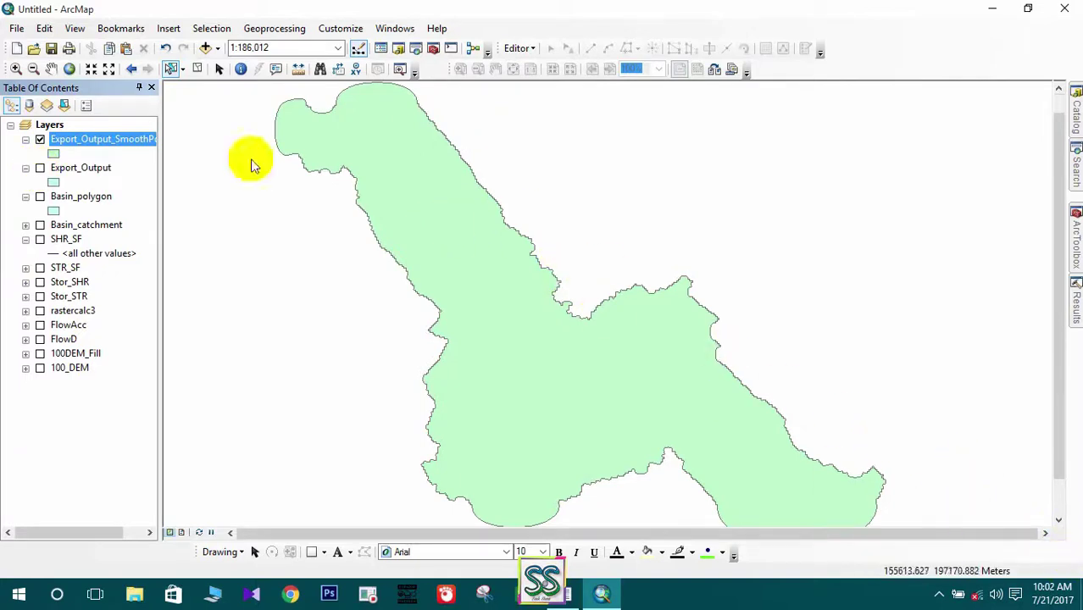
{"action": "left_click", "coordinate": [16, 69]}
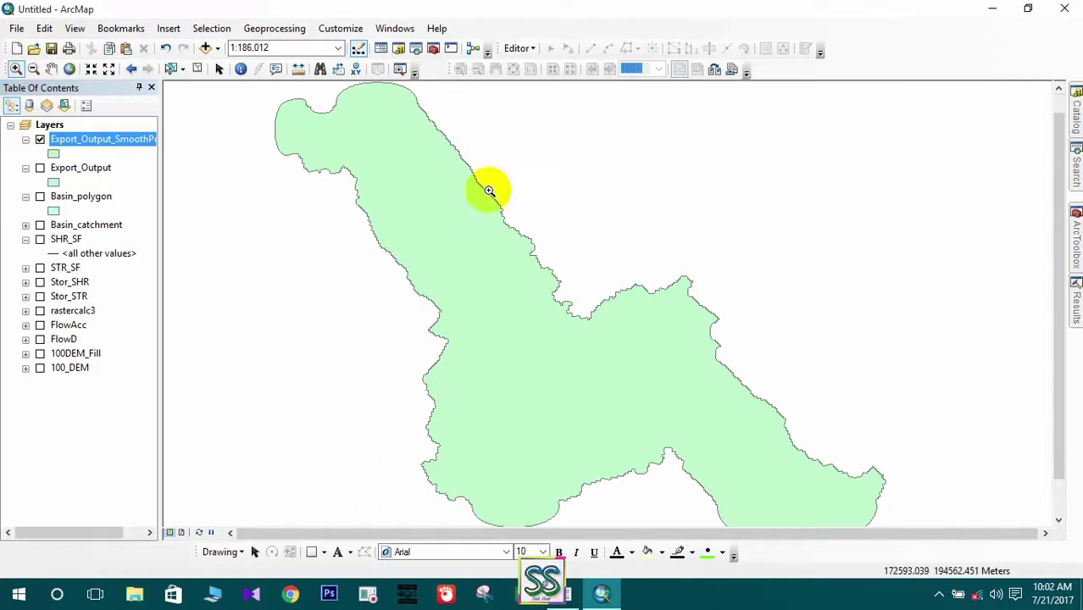
{"action": "left_click", "coordinate": [607, 352]}
{"action": "left_click", "coordinate": [40, 168]}
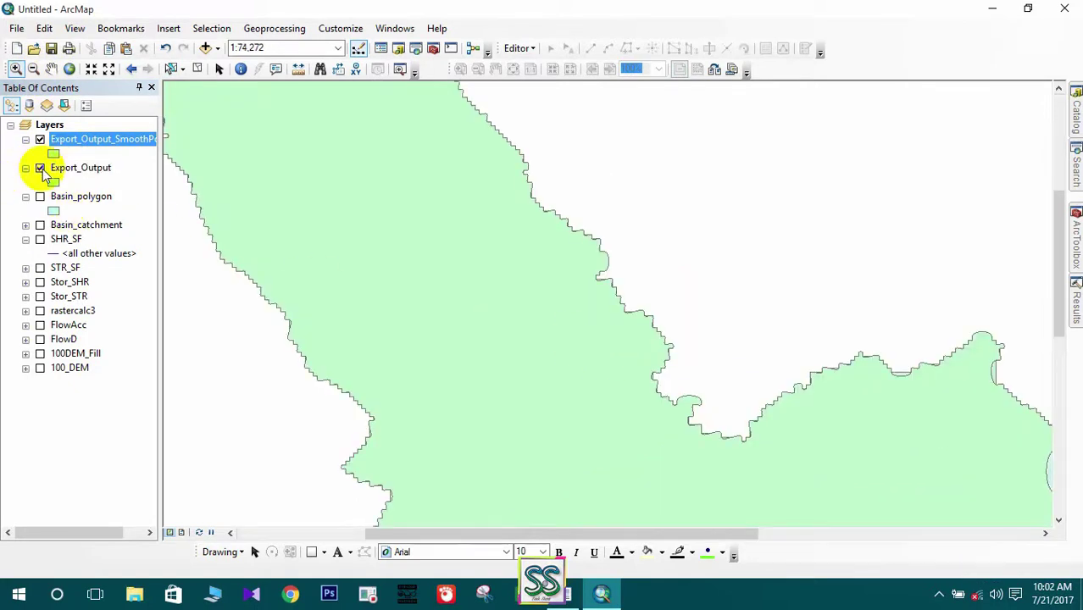
{"action": "left_click", "coordinate": [40, 168]}
{"action": "left_click", "coordinate": [40, 168]}
{"action": "left_click", "coordinate": [40, 140]}
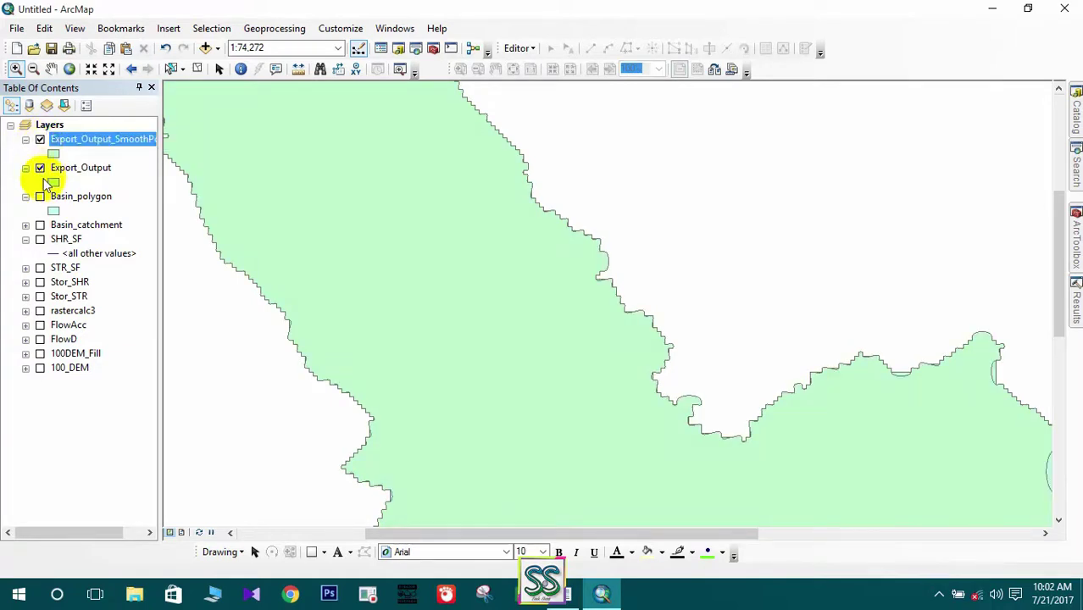
Collapse the legends of the smoothed polygon, Export_Output and Basin_polygon layers, and turn off all layers
{"action": "left_click", "coordinate": [26, 140]}
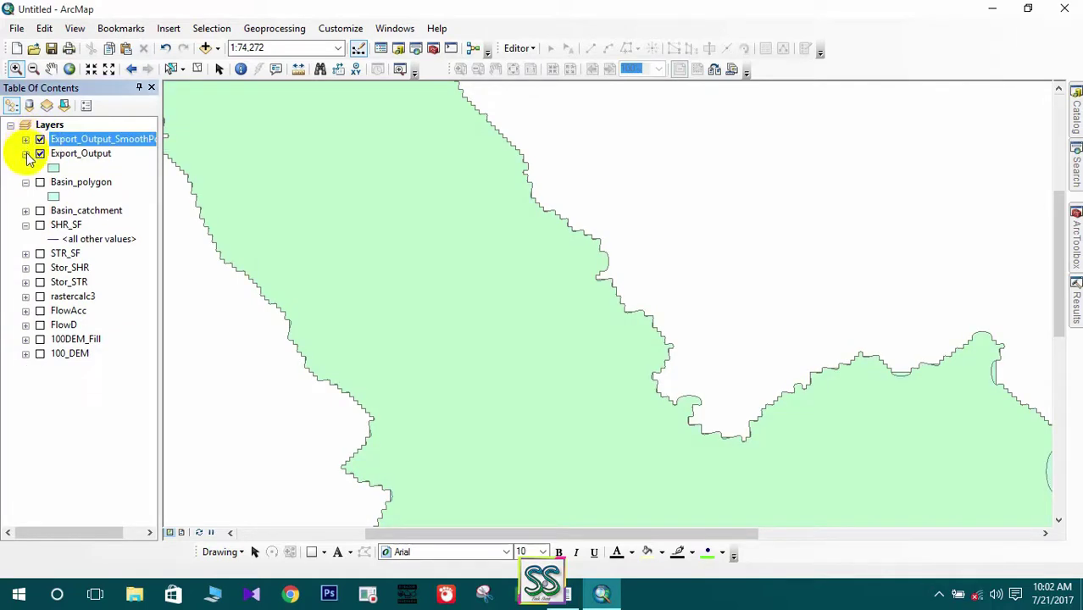
{"action": "left_click", "coordinate": [26, 154]}
{"action": "left_click", "coordinate": [25, 168]}
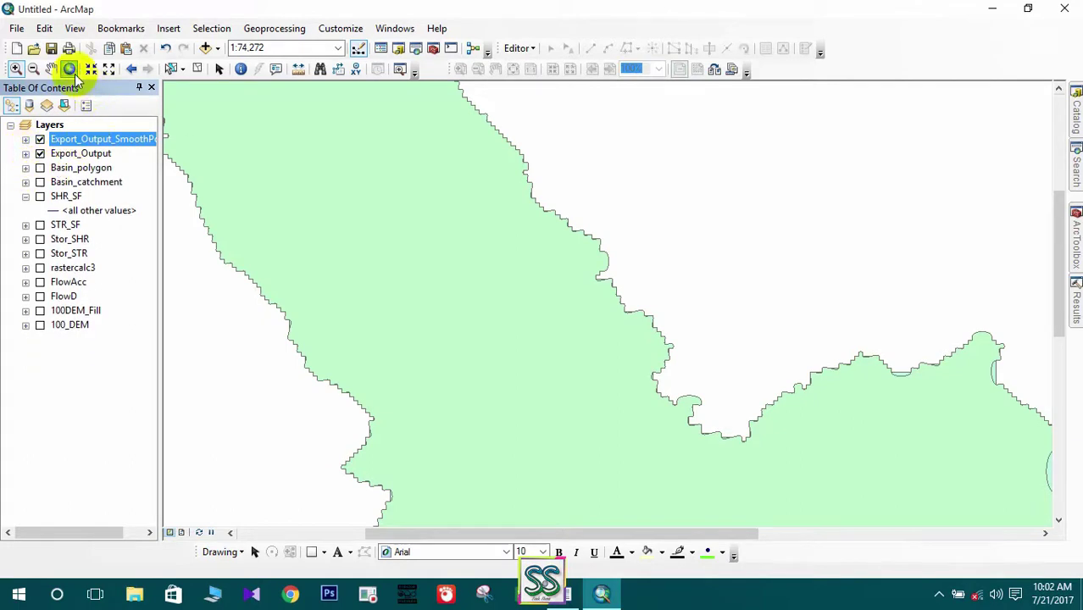
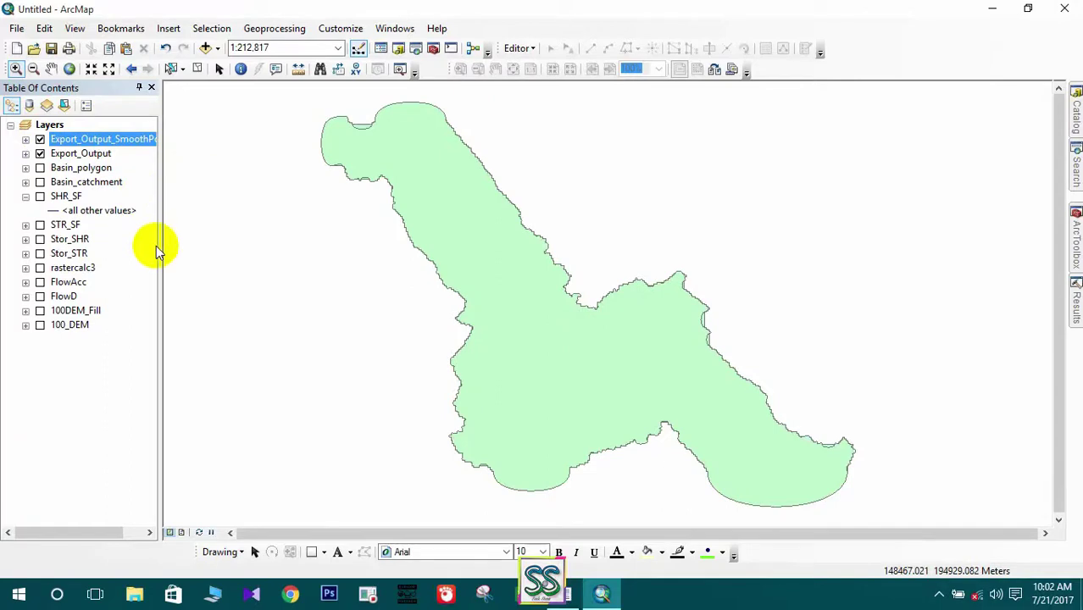
{"action": "left_click", "coordinate": [40, 139], "text": "ctrl"}
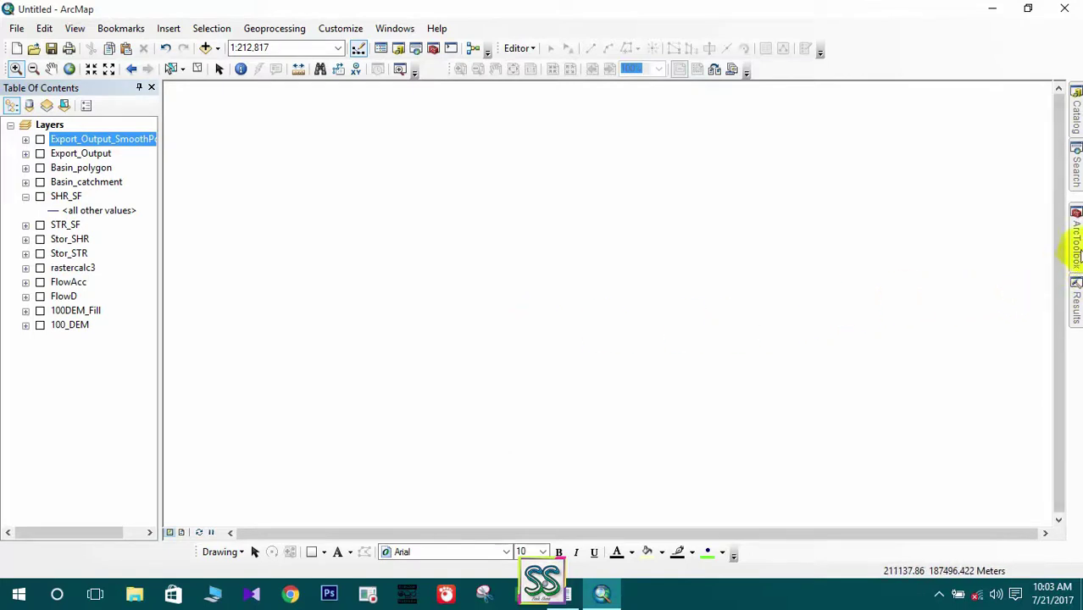
Open the Stream Link hydrology tool and set rastercalc3 as the stream raster and FlowD as the flow direction raster
{"action": "mouse_move", "coordinate": [1079, 187]}
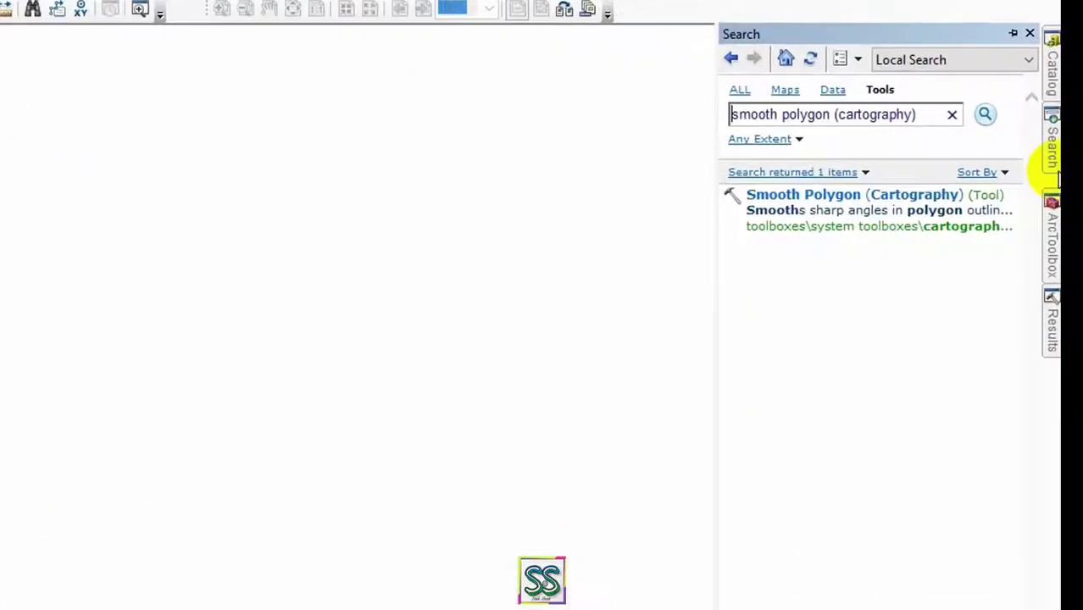
{"action": "mouse_move", "coordinate": [1077, 243]}
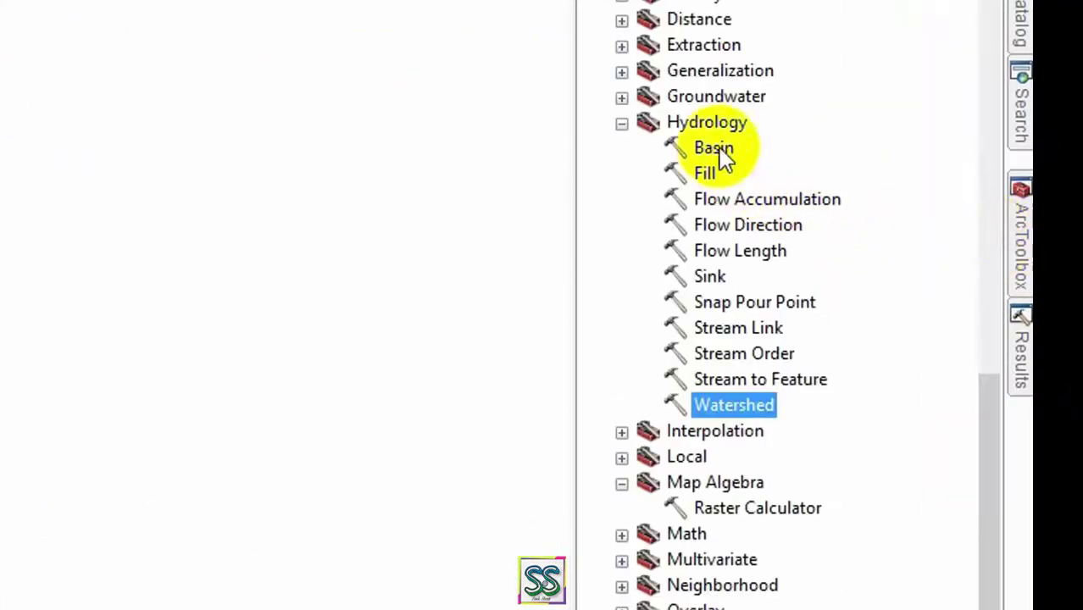
{"action": "left_click", "coordinate": [706, 125]}
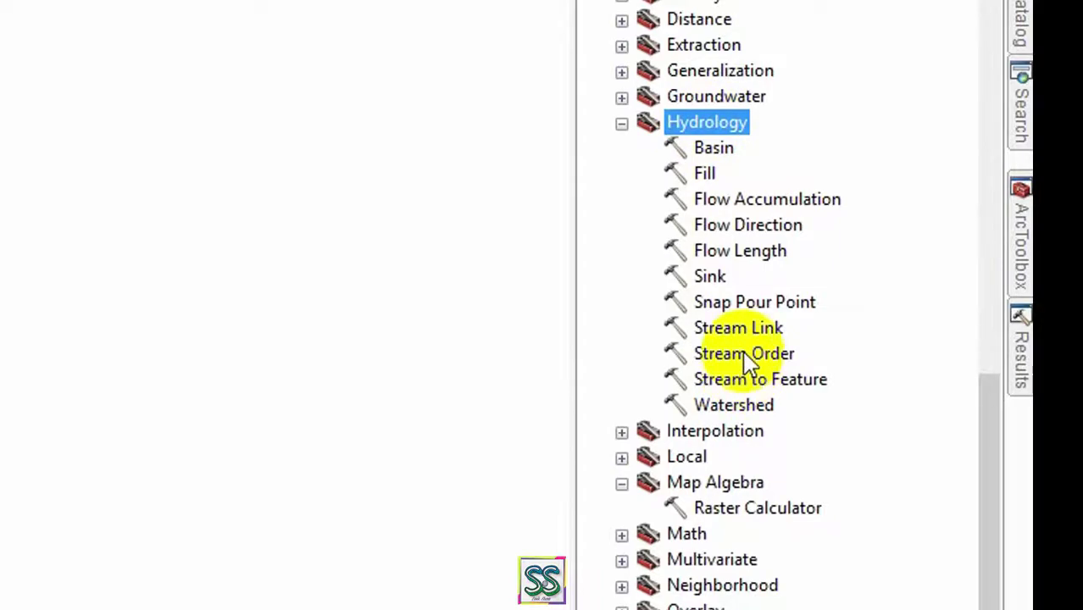
{"action": "left_click", "coordinate": [746, 330]}
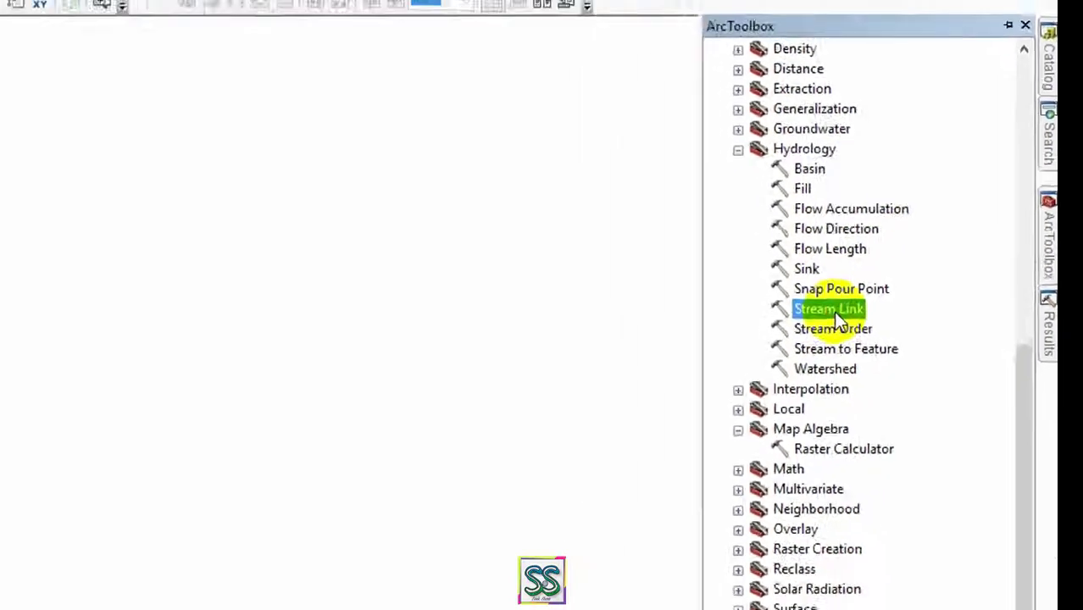
{"action": "double_click", "coordinate": [833, 312]}
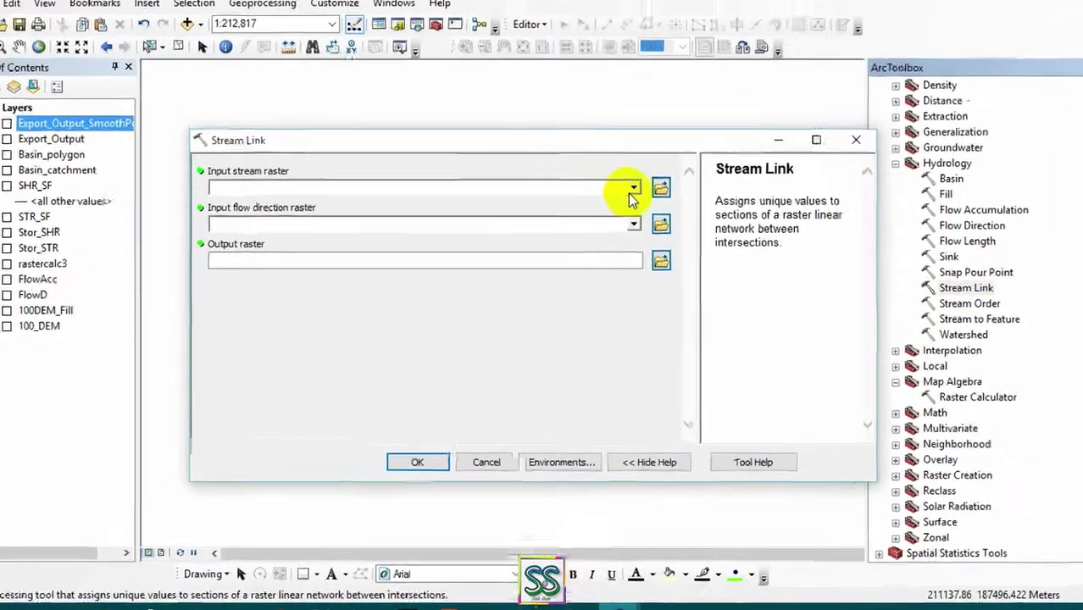
{"action": "left_click", "coordinate": [615, 197]}
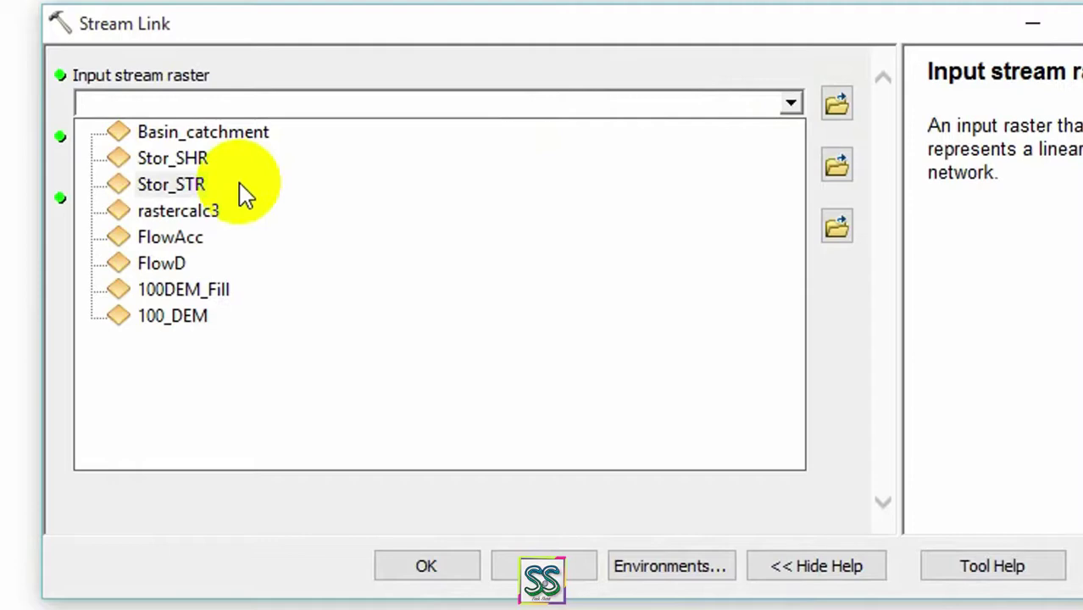
{"action": "left_click", "coordinate": [208, 213]}
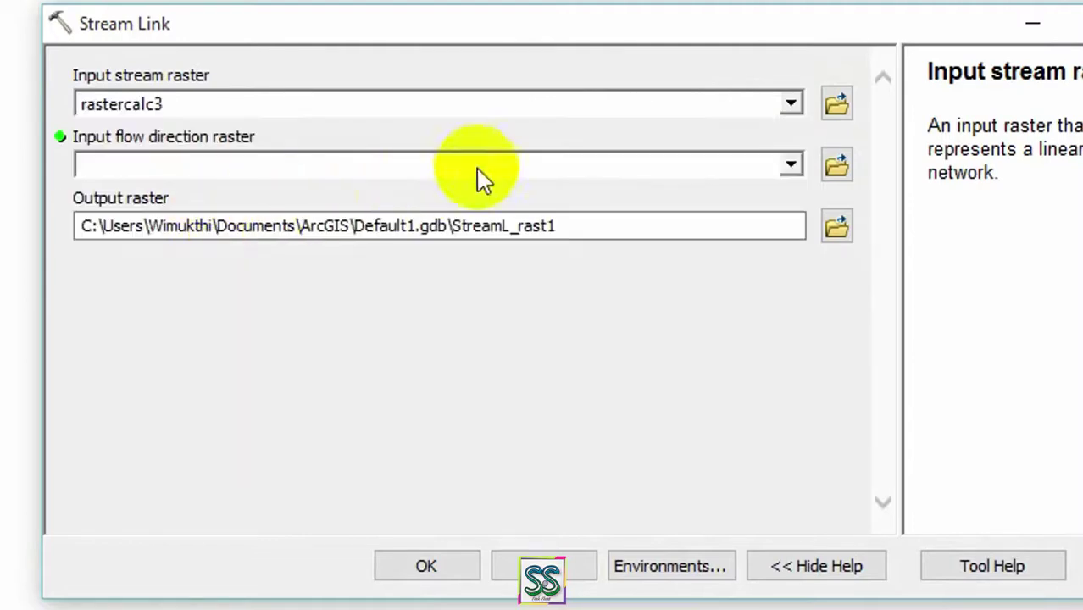
{"action": "left_click", "coordinate": [791, 165]}
{"action": "left_click", "coordinate": [150, 302]}
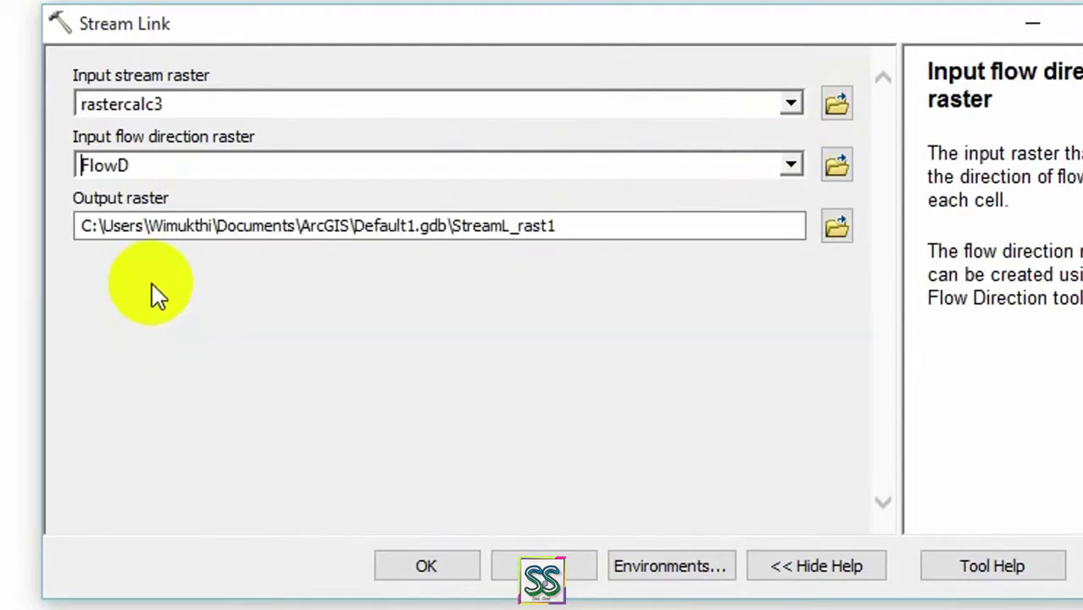
Run Stream Link with the output saved as Streamlink in Default1.gdb, and move the Streamlink layer above all other layers
{"action": "left_click", "coordinate": [574, 243]}
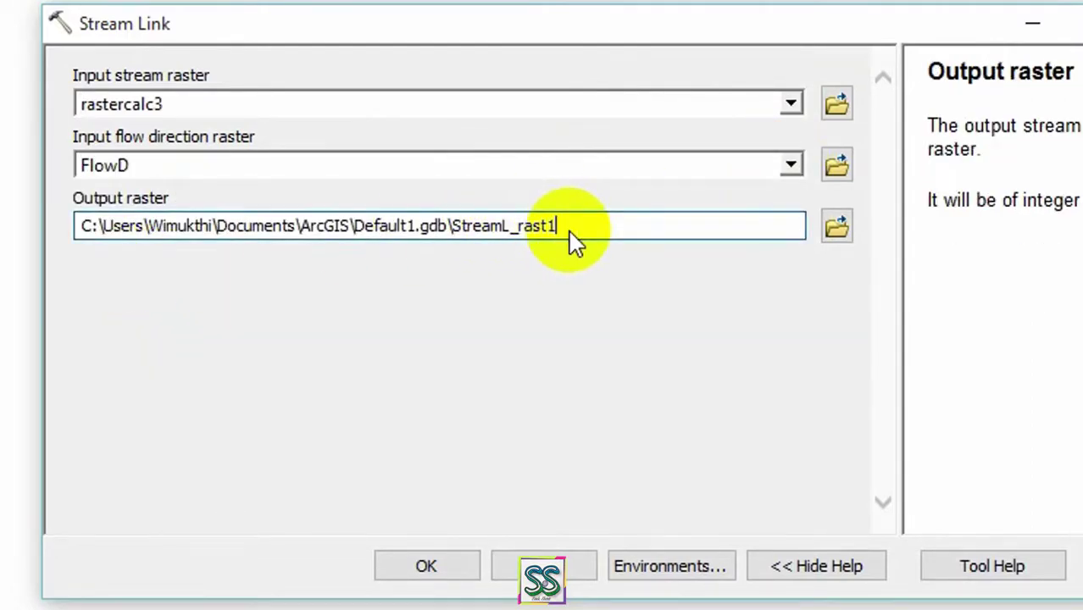
{"action": "key", "text": "BackSpace"}
{"action": "key", "text": "BackSpace"}
{"action": "key", "text": "BackSpace"}
{"action": "key", "text": "BackSpace"}
{"action": "key", "text": "BackSpace"}
{"action": "key", "text": "BackSpace"}
{"action": "key", "text": "BackSpace"}
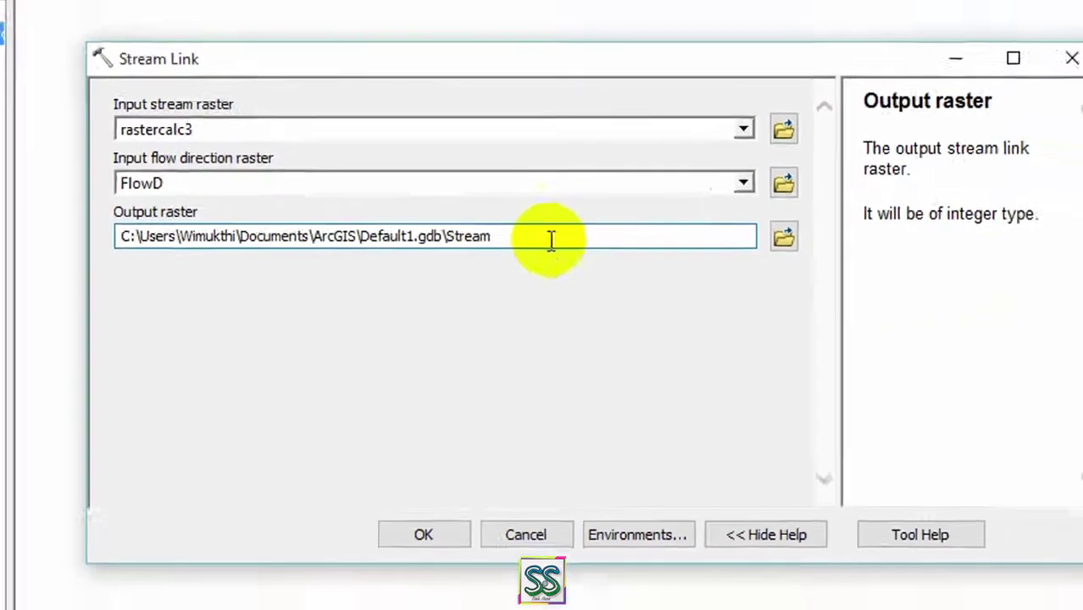
{"action": "type", "text": "link"}
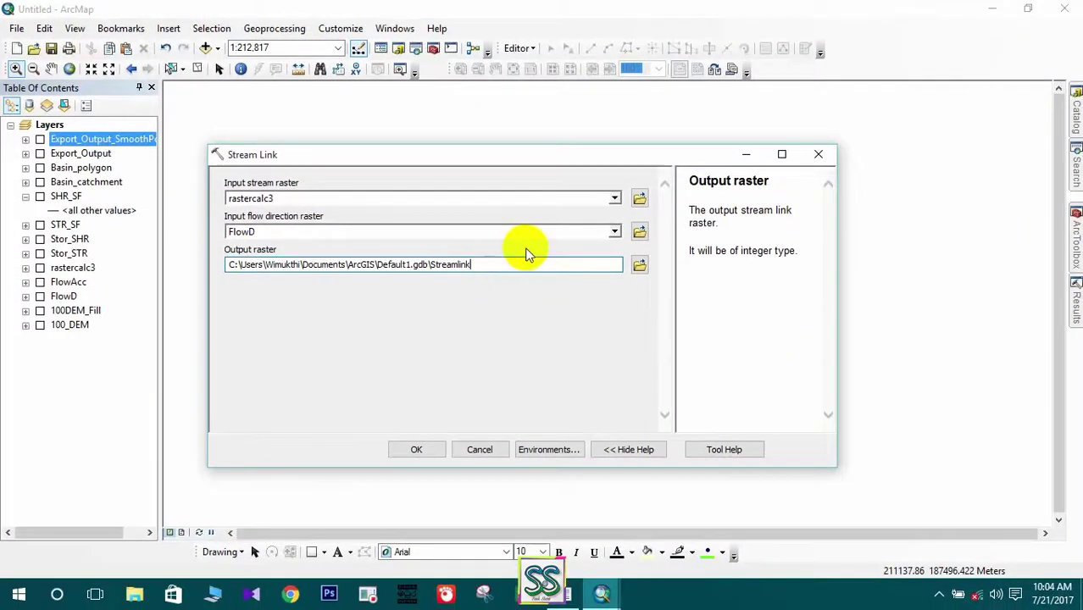
{"action": "left_click", "coordinate": [418, 449]}
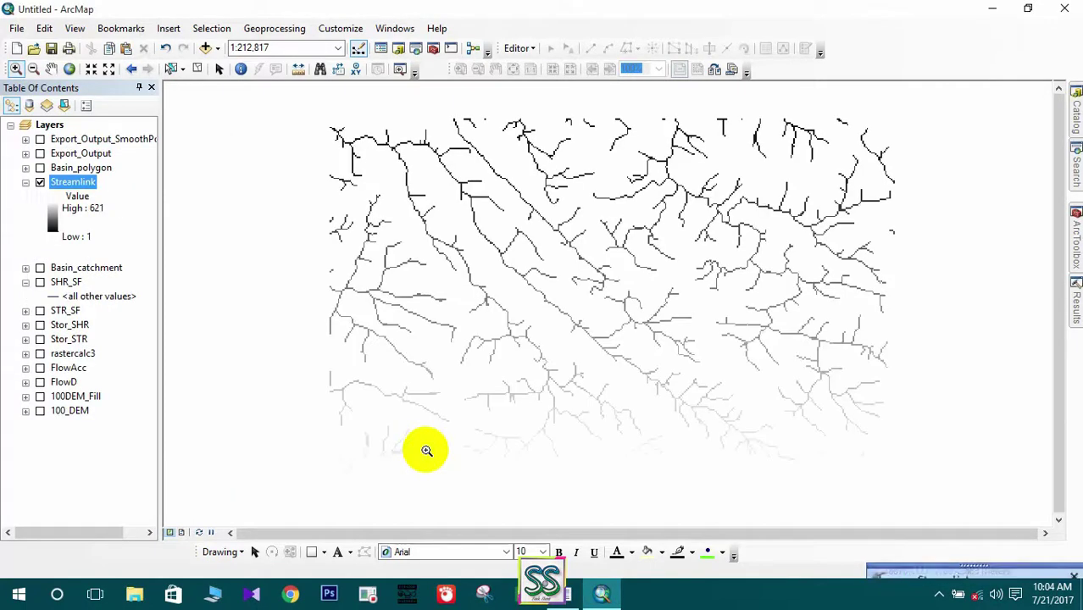
{"action": "left_click_drag", "start_coordinate": [92, 181], "coordinate": [82, 122]}
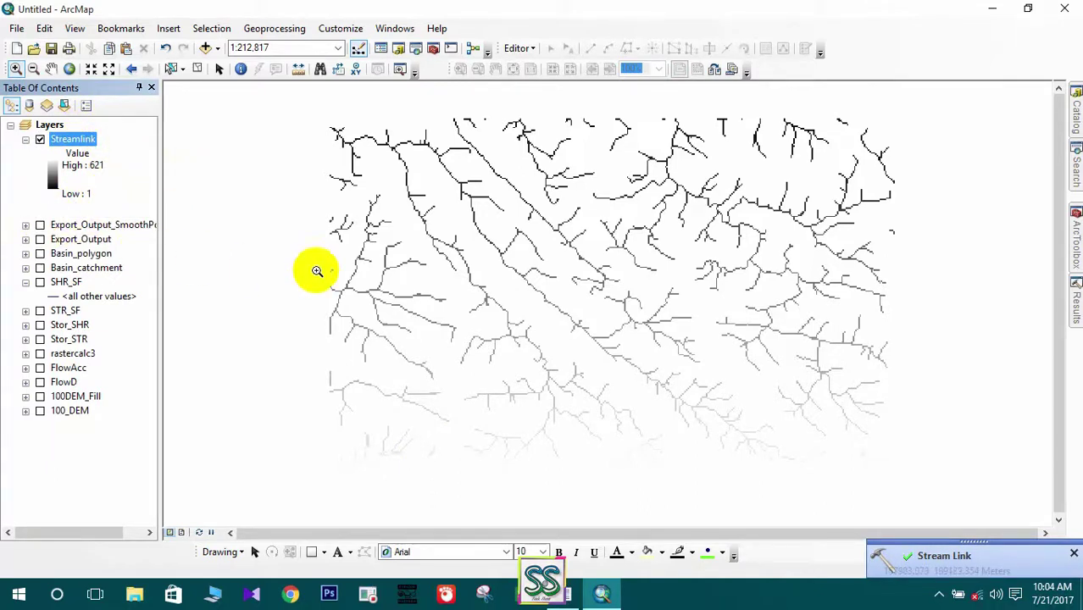
Open the Snap Pour Point tool and set Streamlink as pour point data, Value as the pour point field and FlowAcc as the accumulation raster
{"action": "left_click", "coordinate": [1076, 246]}
{"action": "left_click", "coordinate": [921, 276]}
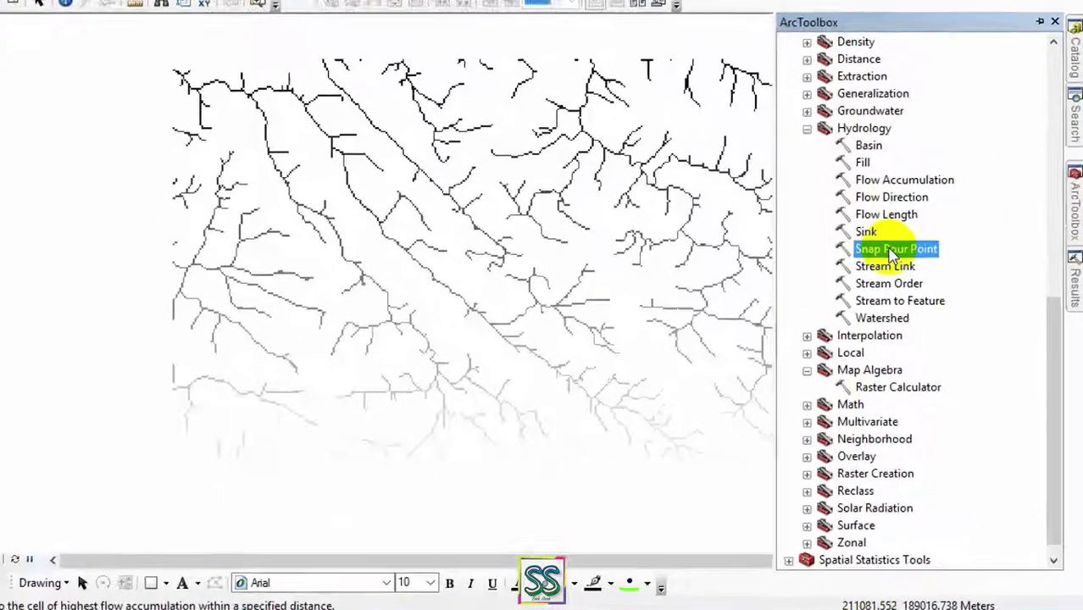
{"action": "double_click", "coordinate": [898, 255]}
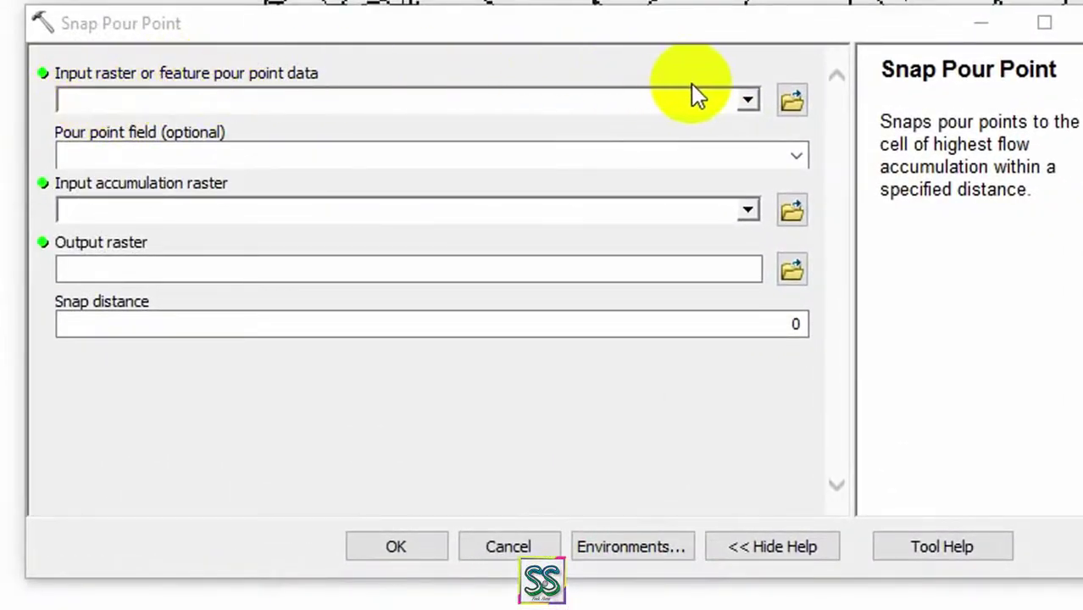
{"action": "left_click", "coordinate": [750, 102]}
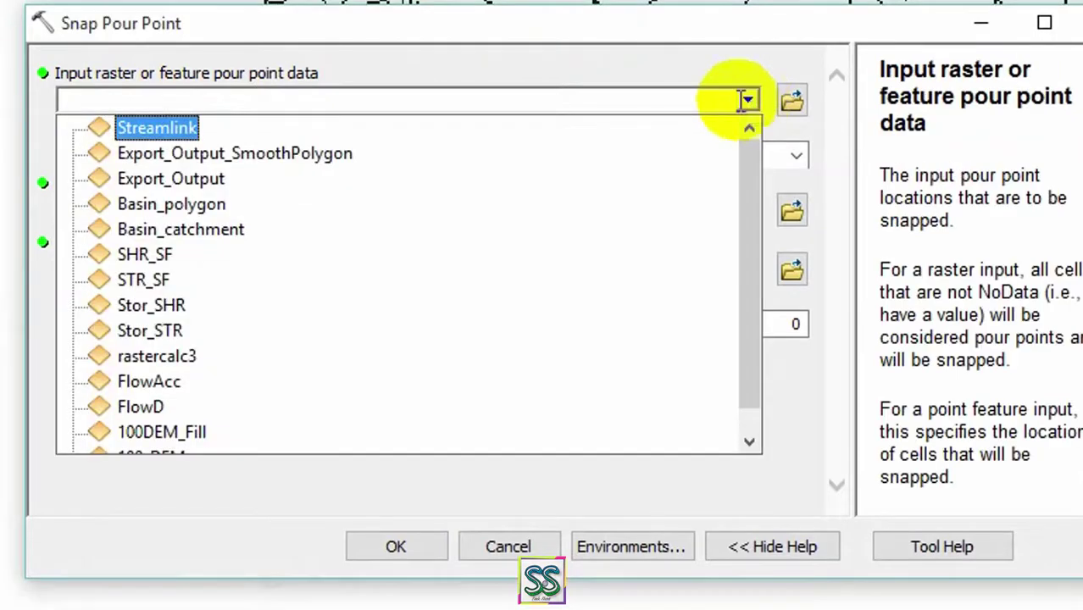
{"action": "left_click", "coordinate": [153, 135]}
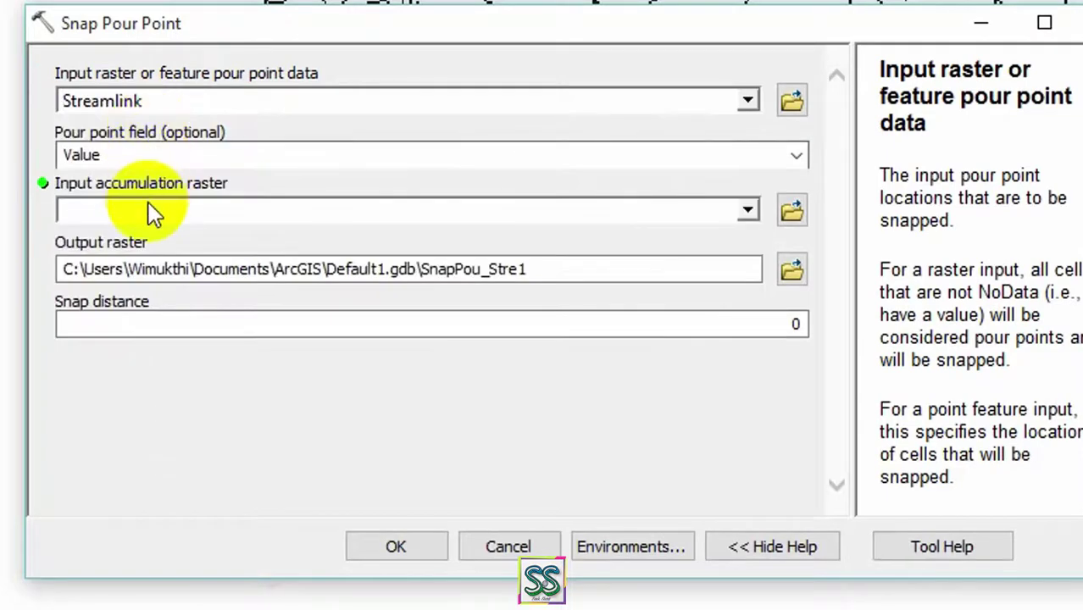
{"action": "left_click", "coordinate": [748, 212]}
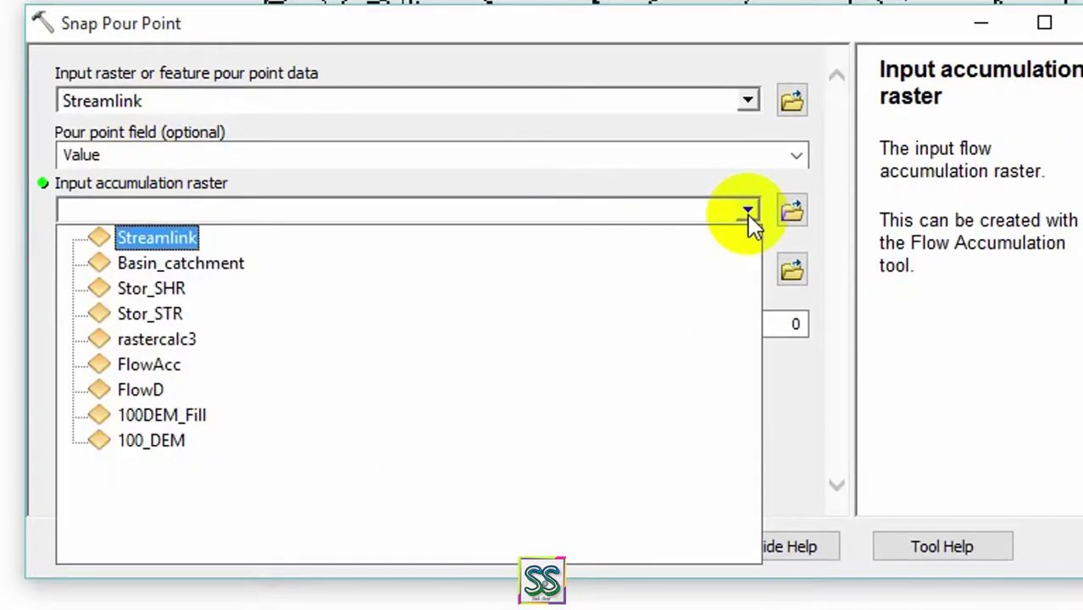
{"action": "left_click", "coordinate": [168, 373]}
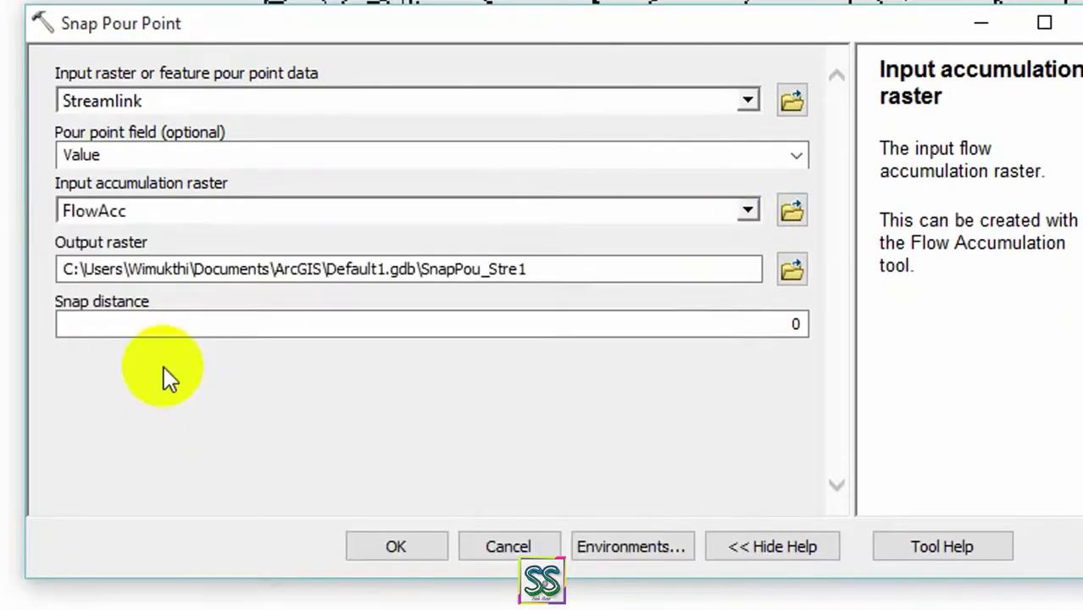
{"action": "left_click", "coordinate": [796, 156]}
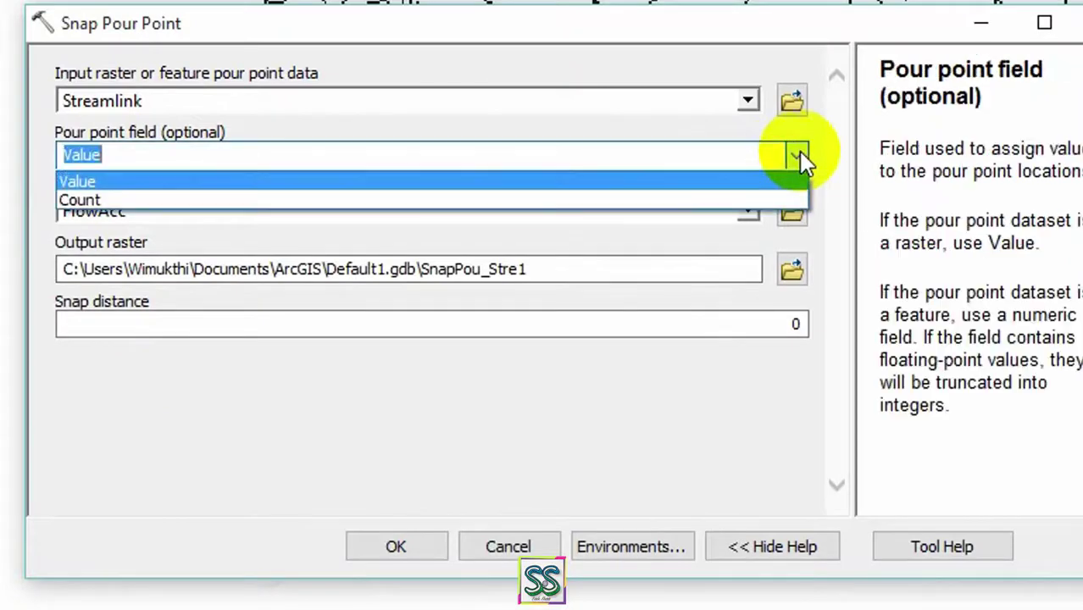
{"action": "left_click", "coordinate": [800, 157]}
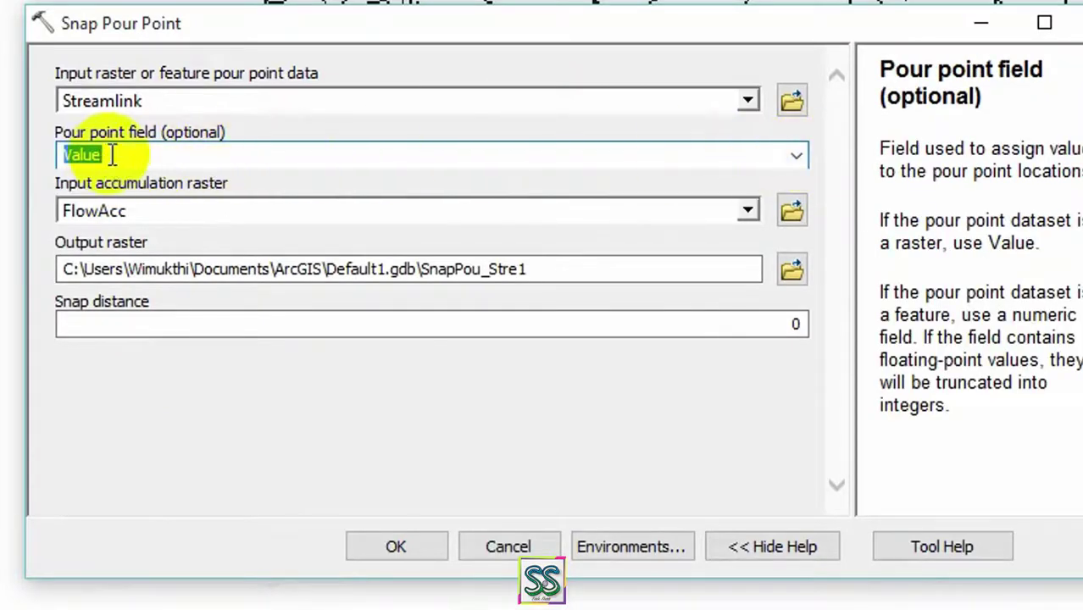
Run Snap Pour Point with the output saved as SnapPo in Default1.gdb, and collapse the Streamlink and SnapPo legends
{"action": "left_click", "coordinate": [531, 269]}
{"action": "key", "text": "BackSpace"}
{"action": "key", "text": "BackSpace"}
{"action": "key", "text": "BackSpace"}
{"action": "key", "text": "BackSpace"}
{"action": "key", "text": "BackSpace"}
{"action": "key", "text": "BackSpace"}
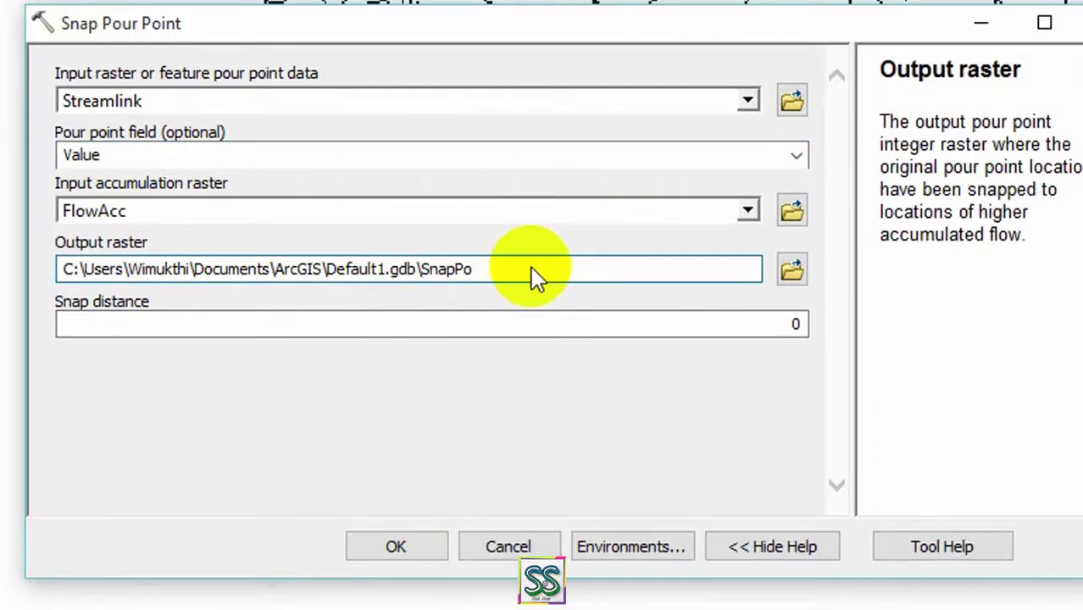
{"action": "left_click", "coordinate": [500, 404]}
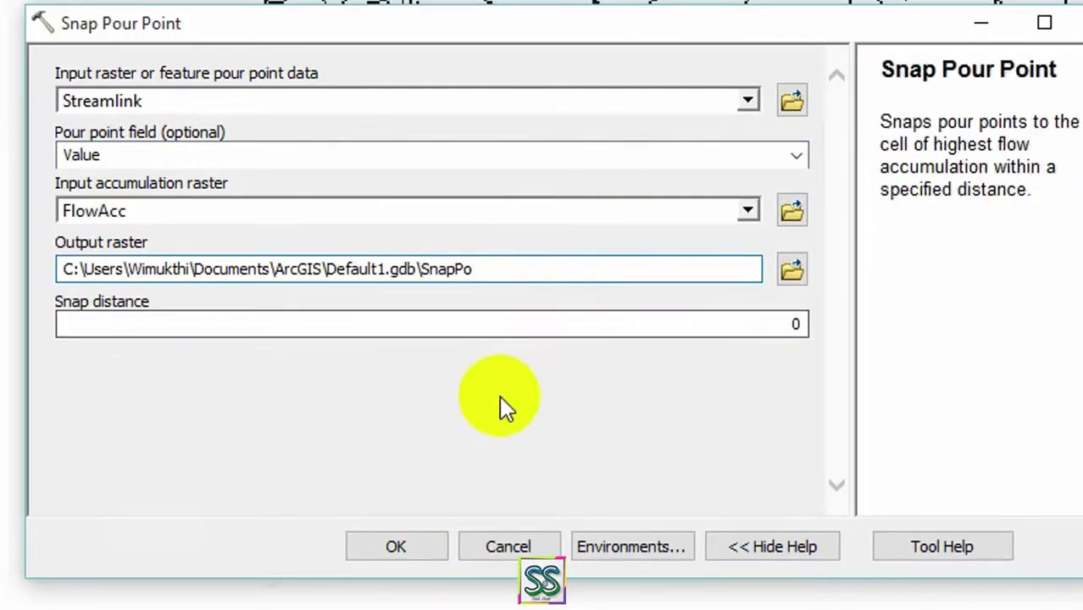
{"action": "left_click", "coordinate": [397, 547]}
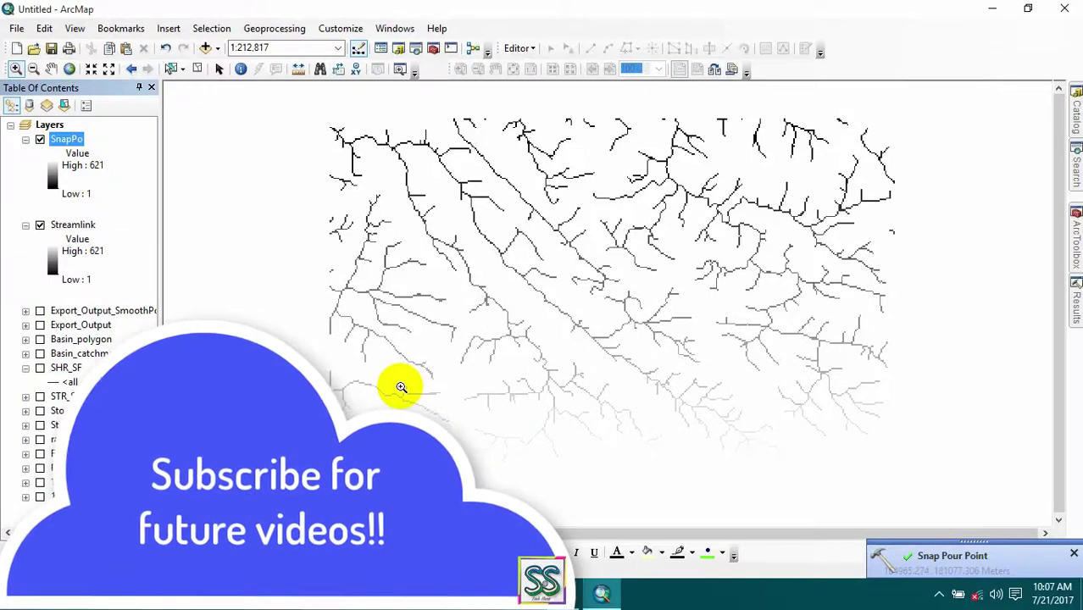
{"action": "left_click", "coordinate": [26, 225]}
{"action": "left_click", "coordinate": [26, 139]}
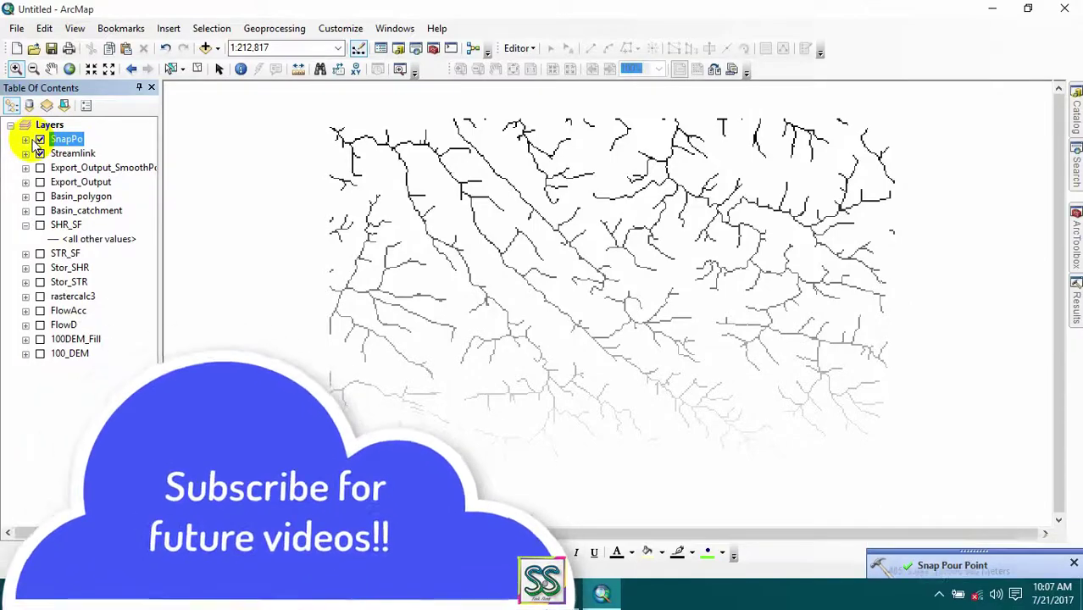
Open the Watershed hydrology tool and set FlowD as the flow direction raster and SnapPo as the pour point data
{"action": "left_click", "coordinate": [1070, 259]}
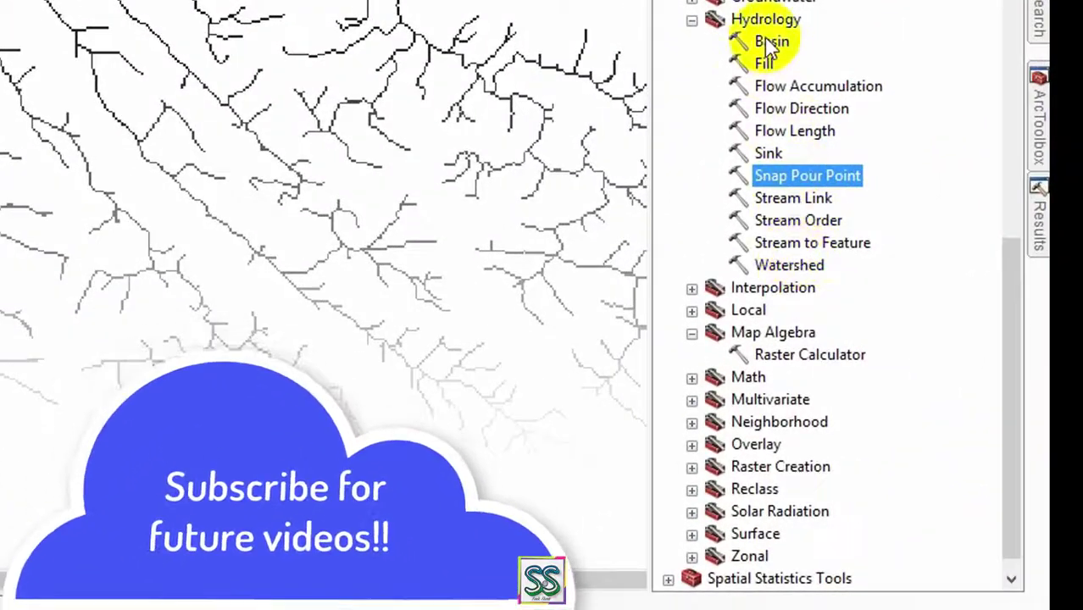
{"action": "left_click", "coordinate": [788, 266]}
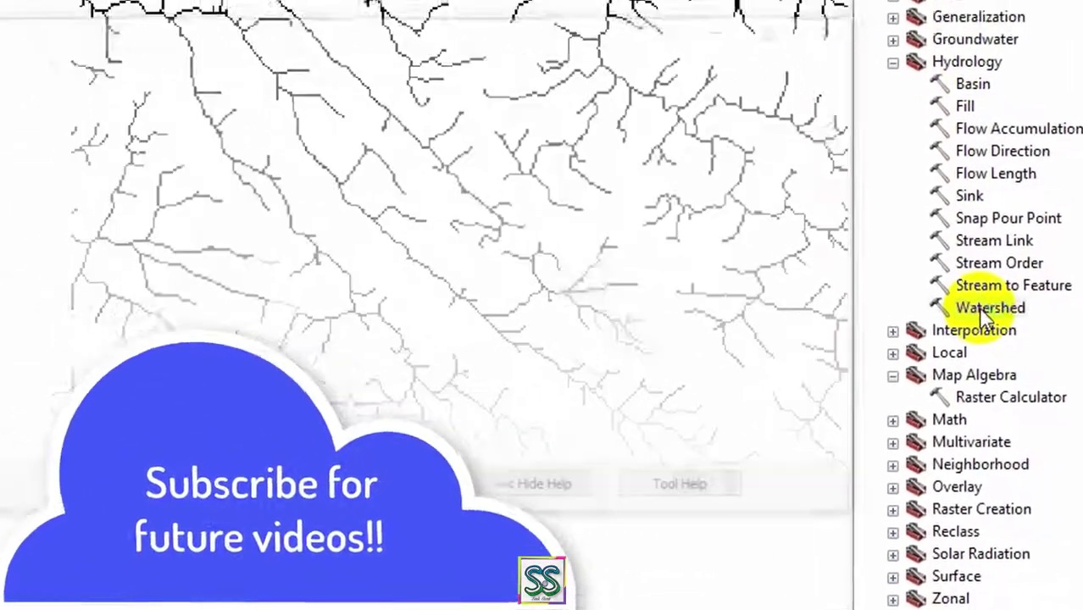
{"action": "double_click", "coordinate": [785, 266]}
{"action": "left_click", "coordinate": [672, 131]}
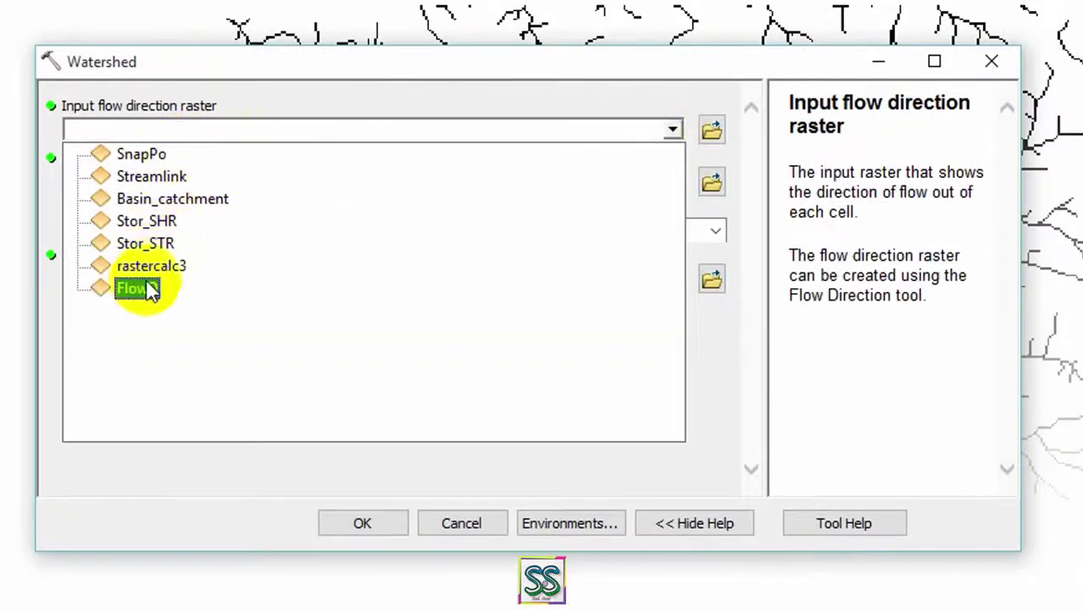
{"action": "left_click", "coordinate": [146, 297]}
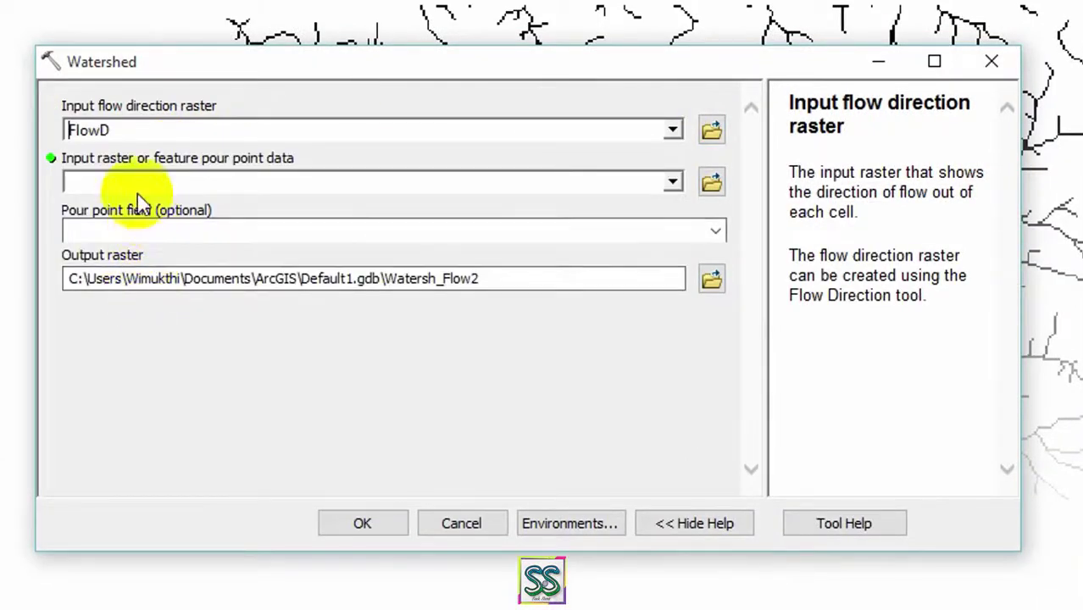
{"action": "left_click", "coordinate": [673, 184]}
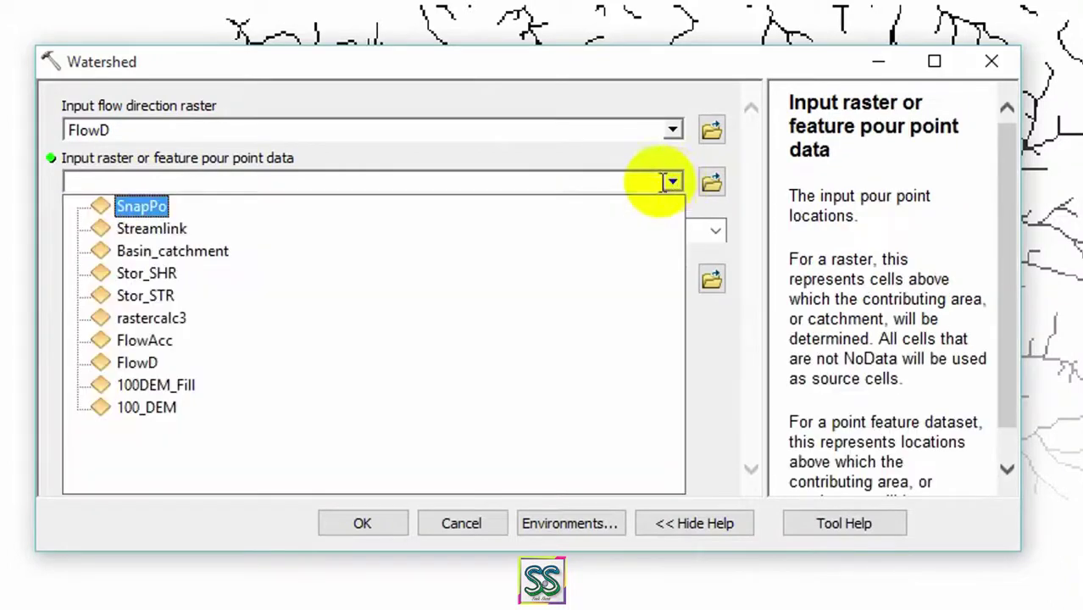
{"action": "left_click", "coordinate": [127, 206]}
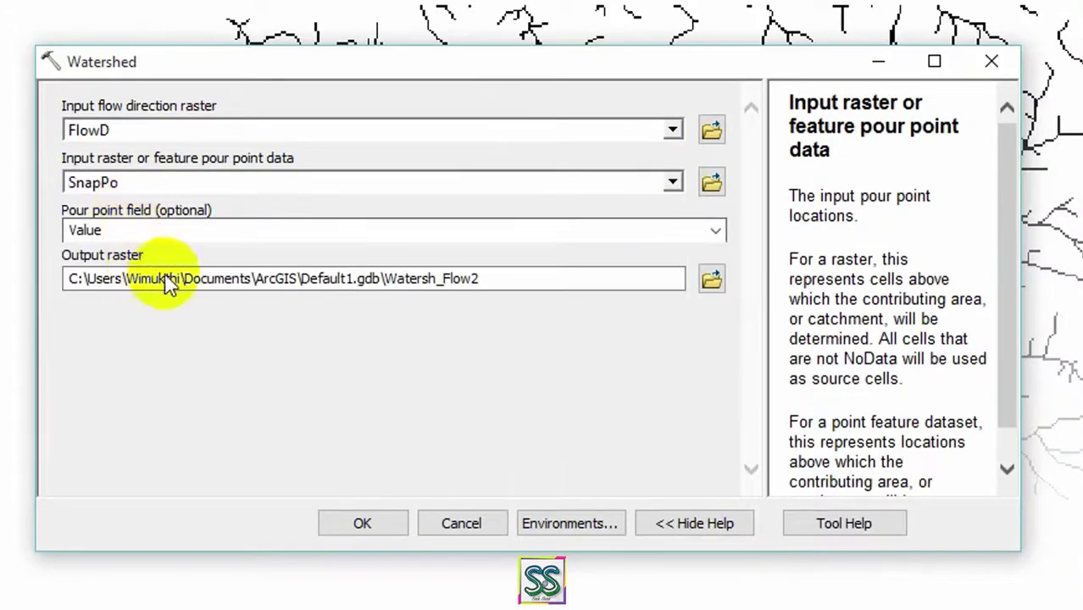
Run the Watershed tool with the output raster saved as Watershed in Default1.gdb
{"action": "left_click", "coordinate": [481, 283]}
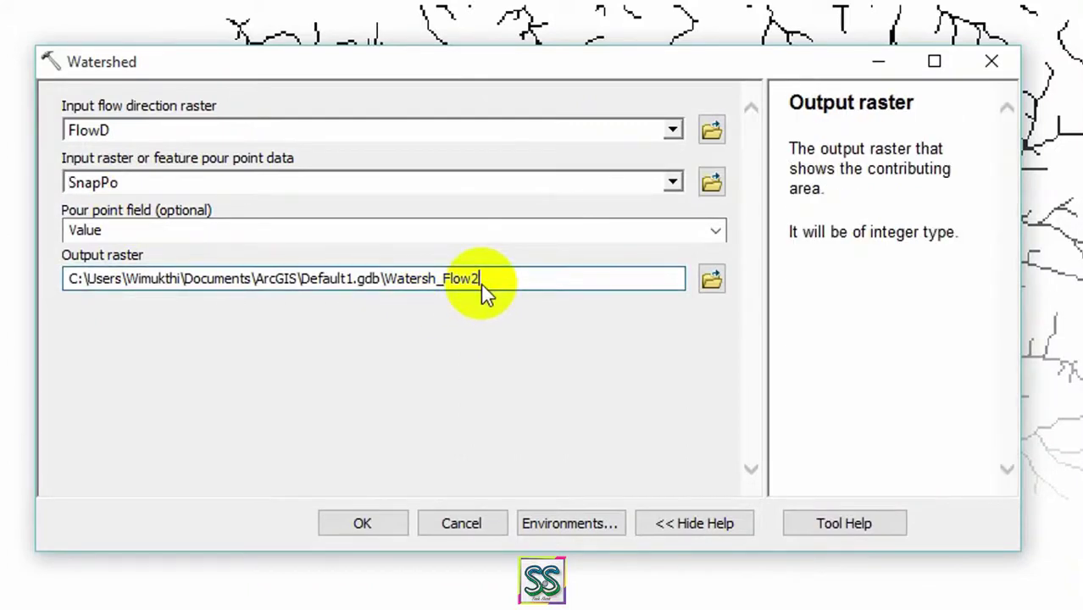
{"action": "key", "text": "BackSpace"}
{"action": "key", "text": "BackSpace"}
{"action": "key", "text": "BackSpace"}
{"action": "key", "text": "BackSpace"}
{"action": "key", "text": "BackSpace"}
{"action": "key", "text": "BackSpace"}
{"action": "type", "text": "ed"}
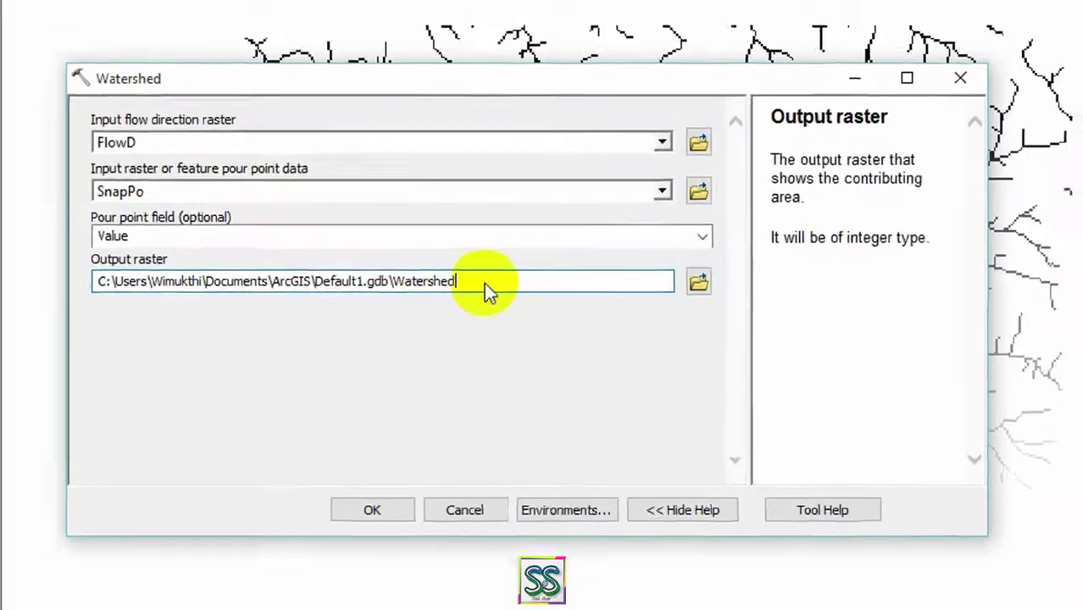
{"action": "left_click", "coordinate": [419, 387]}
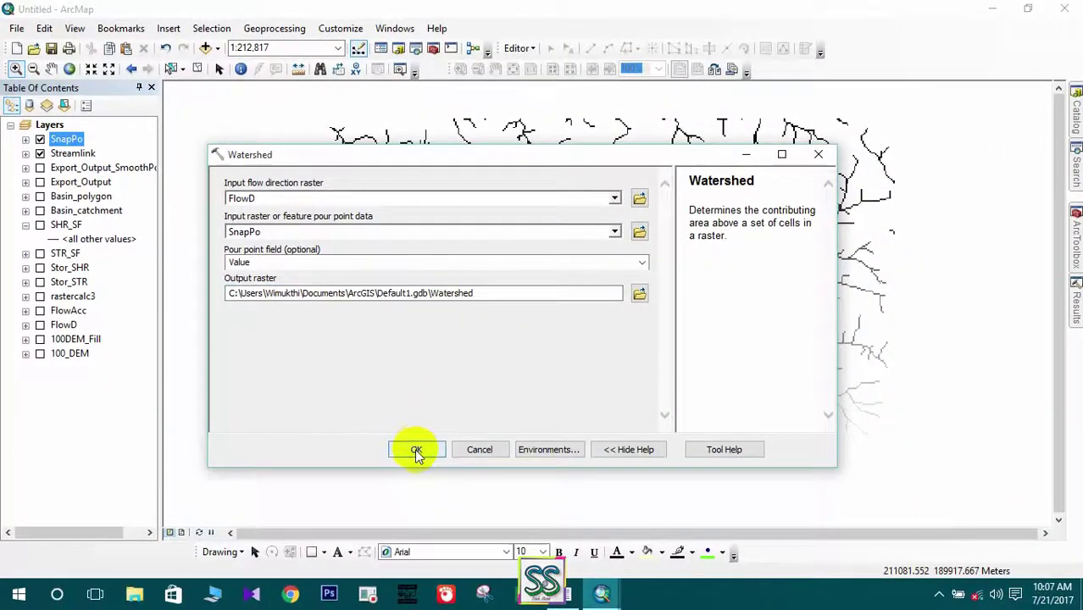
{"action": "left_click", "coordinate": [415, 450]}
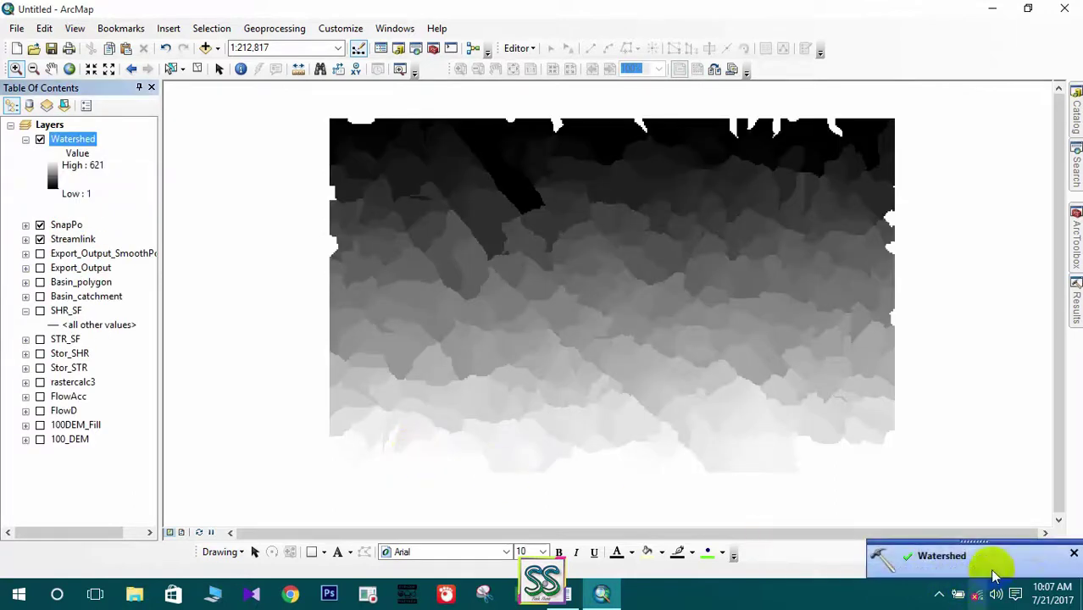
Recolour the Watershed raster with the multicolour elevation-style ramp running from pale green through yellow, red and brown to white
{"action": "left_click", "coordinate": [1074, 553]}
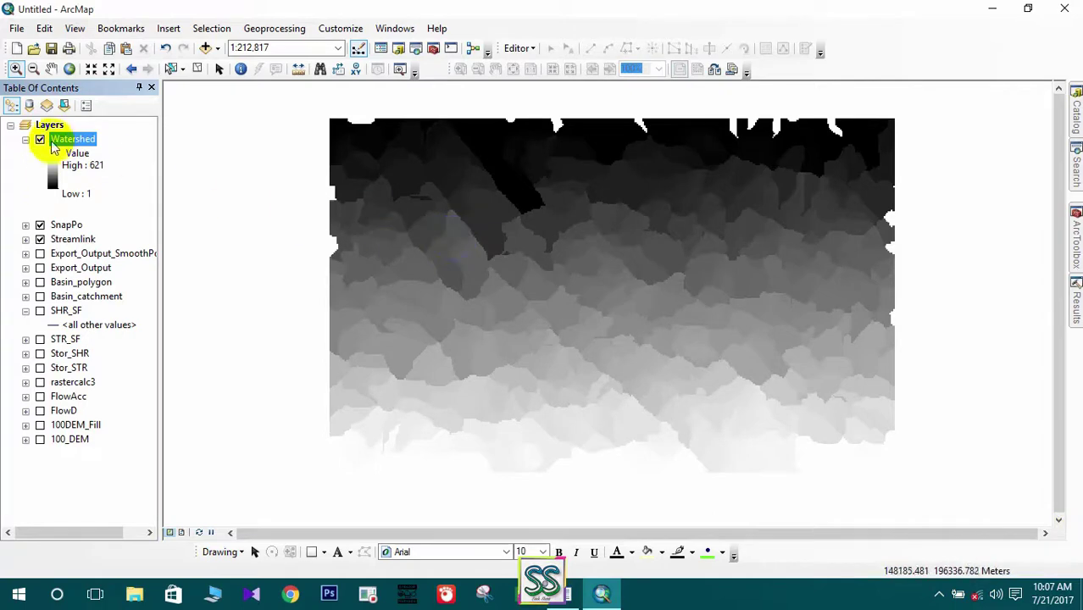
{"action": "left_click", "coordinate": [54, 174]}
{"action": "left_click", "coordinate": [140, 223]}
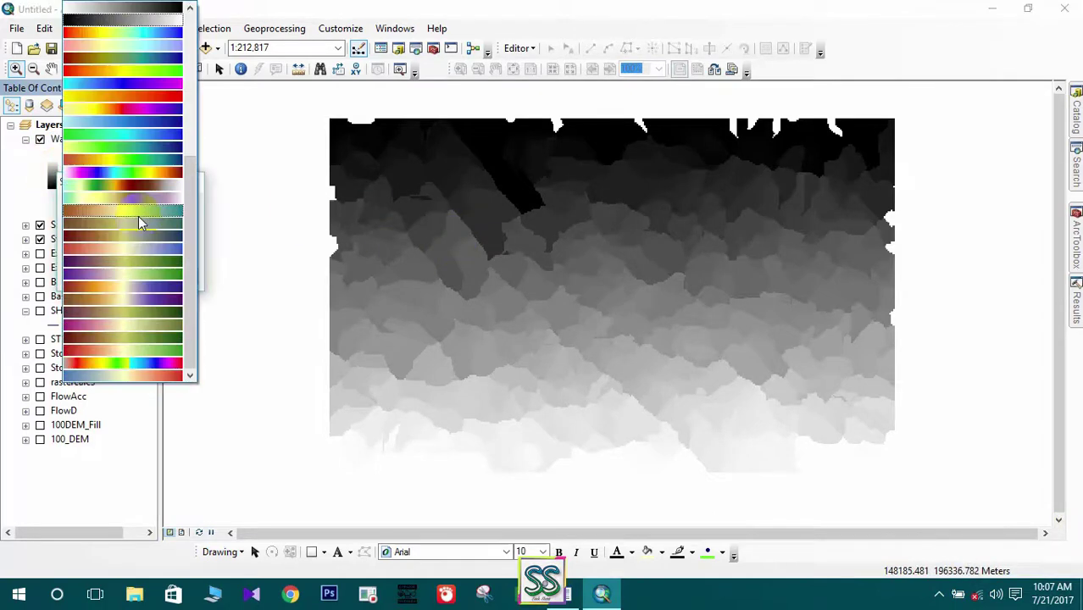
{"action": "left_click", "coordinate": [145, 193]}
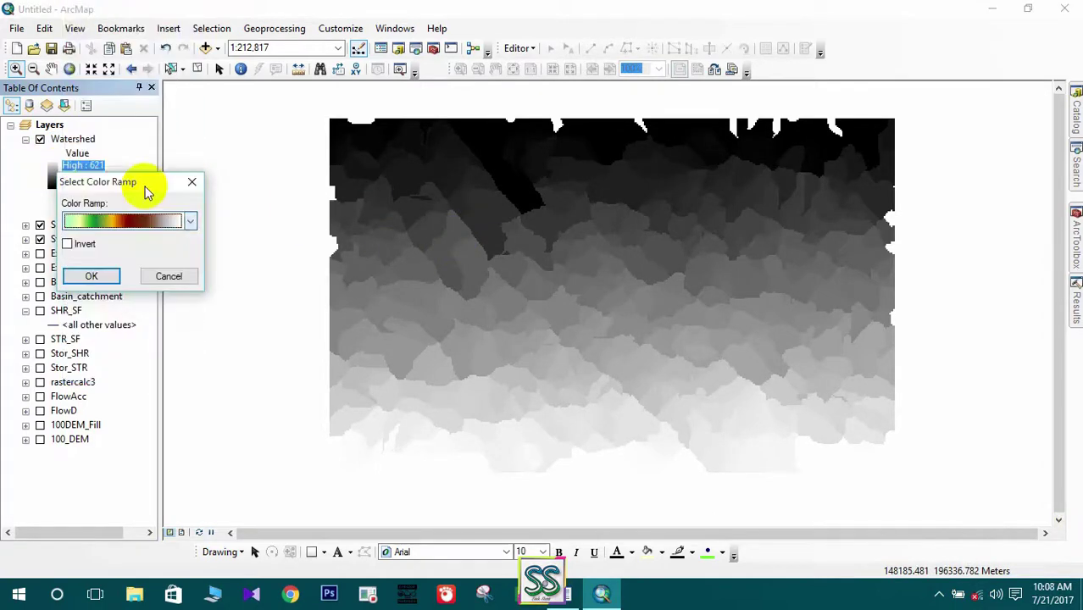
{"action": "left_click", "coordinate": [92, 277]}
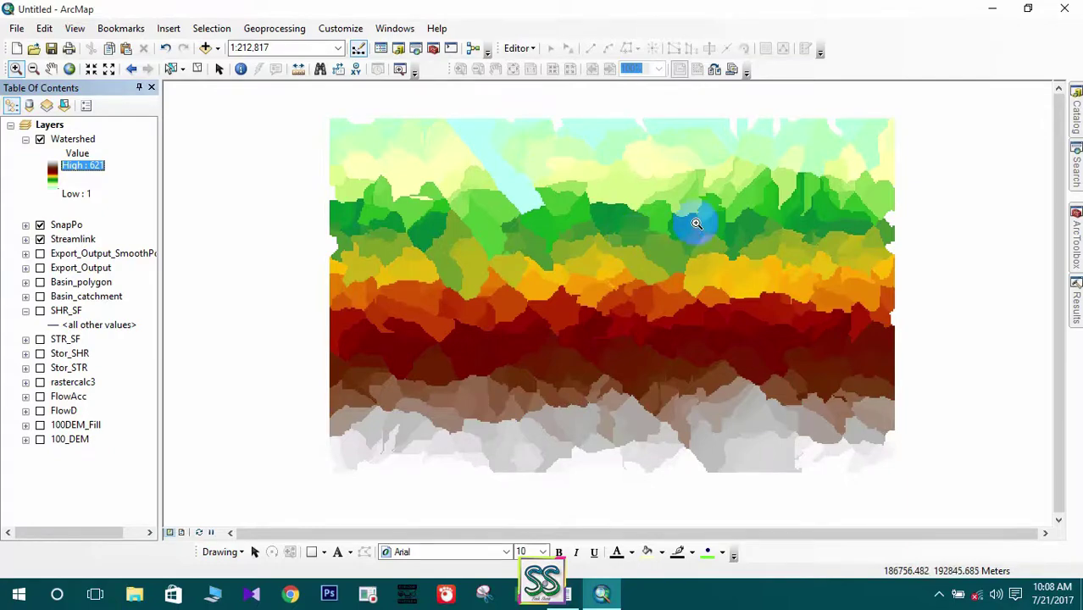
Convert the Watershed raster to simplified polygons by the Value field, saved as RasterT_Watersh1 in Default1.gdb, and collapse the Watershed legend
{"action": "mouse_move", "coordinate": [1078, 259]}
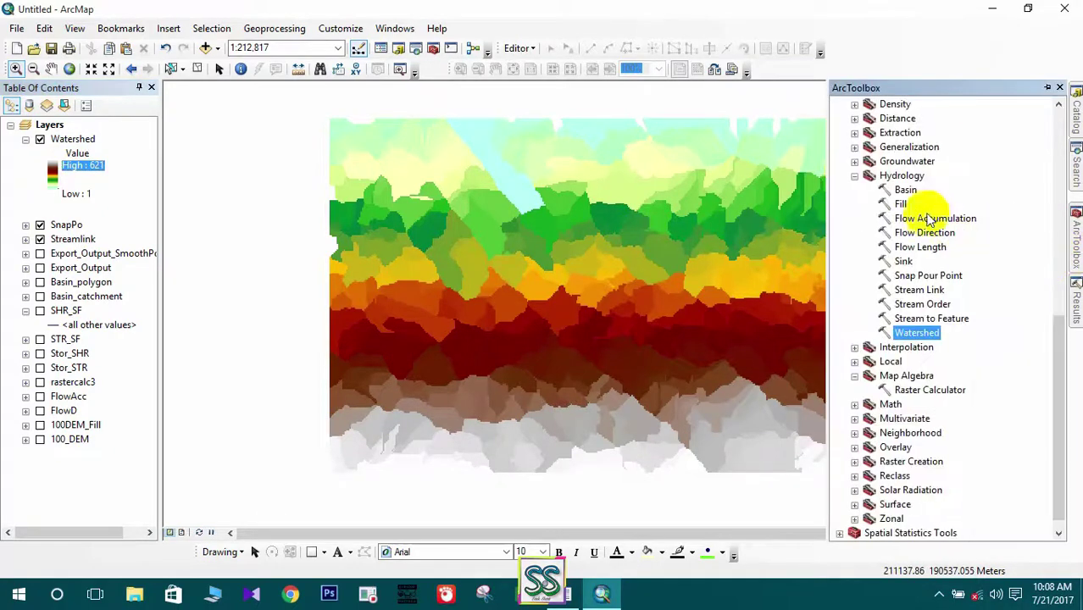
{"action": "scroll", "coordinate": [950, 223], "scroll_direction": "up", "scroll_amount": 10}
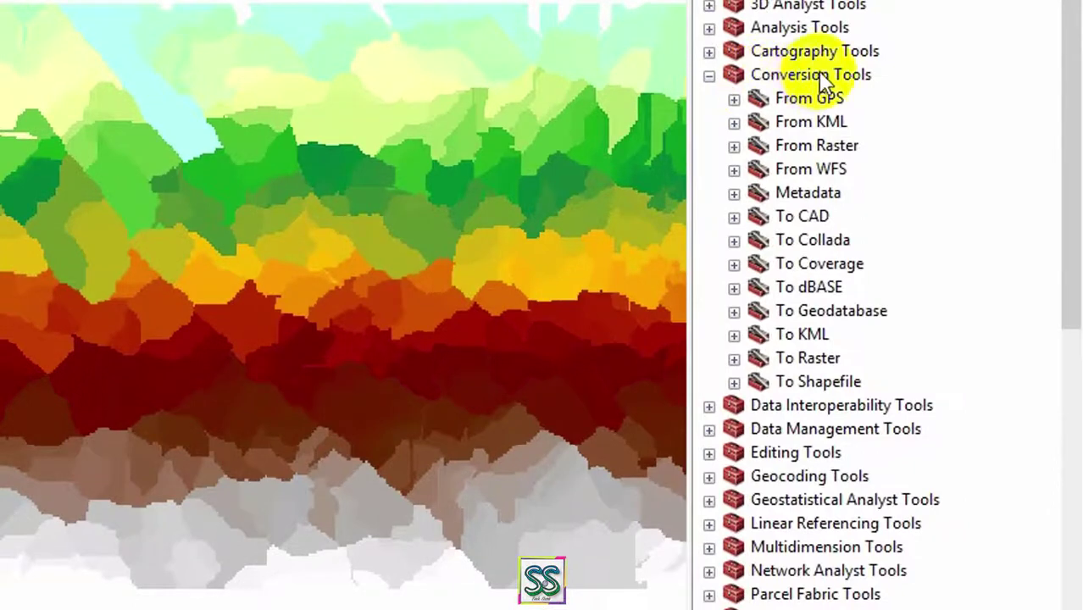
{"action": "left_click", "coordinate": [734, 146]}
{"action": "double_click", "coordinate": [848, 242]}
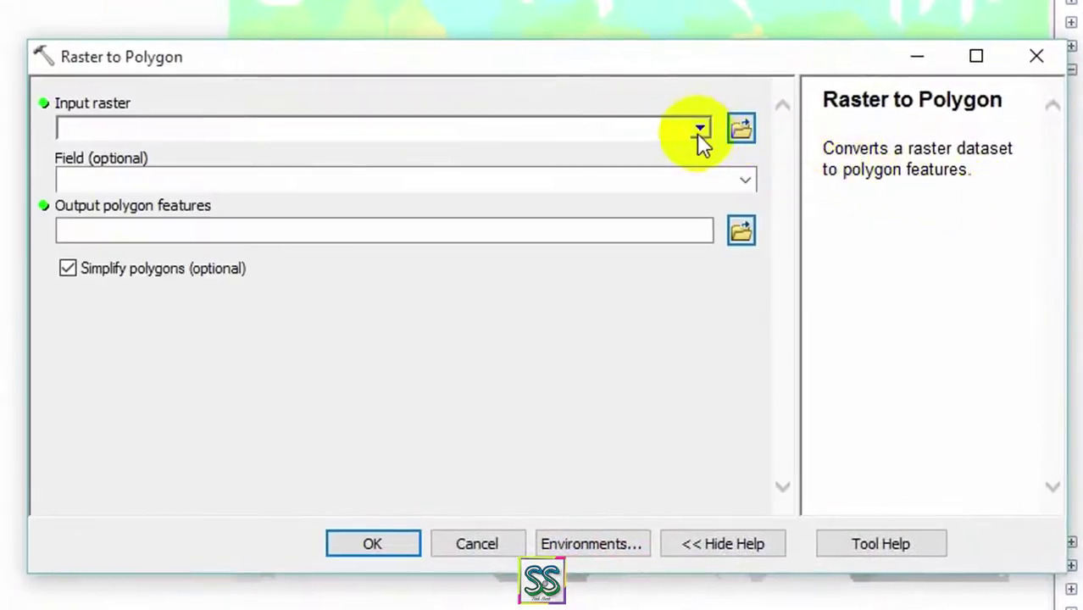
{"action": "left_click", "coordinate": [699, 132]}
{"action": "left_click", "coordinate": [149, 155]}
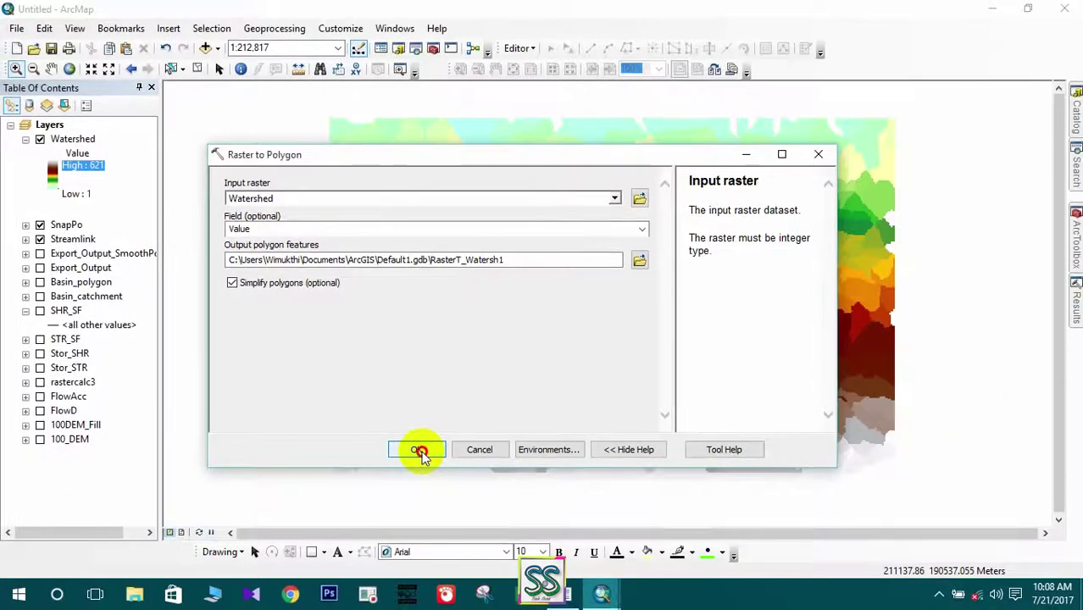
{"action": "left_click", "coordinate": [381, 539]}
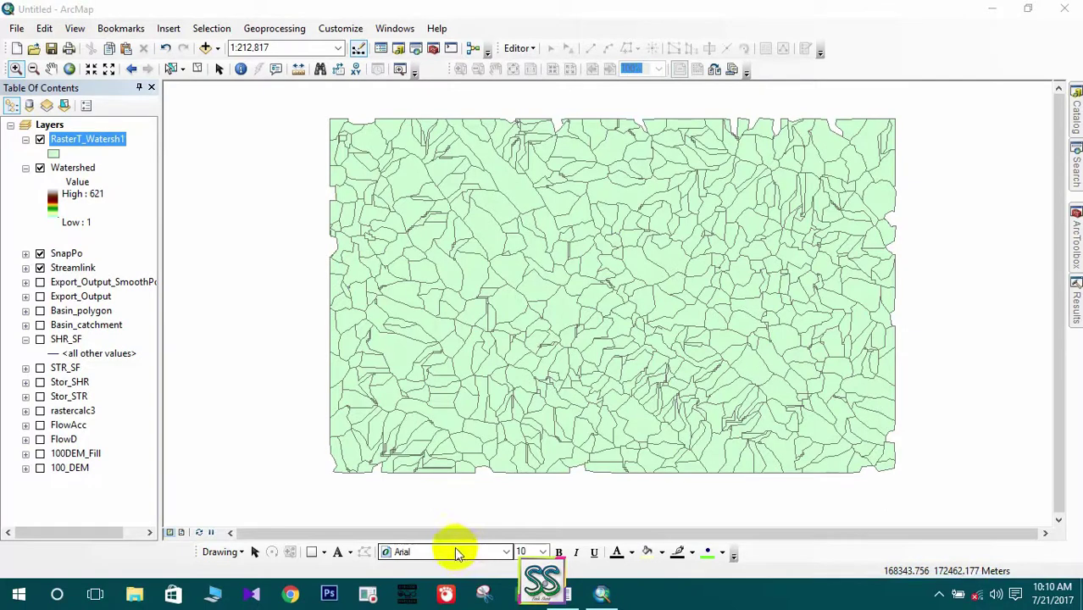
{"action": "left_click", "coordinate": [25, 168]}
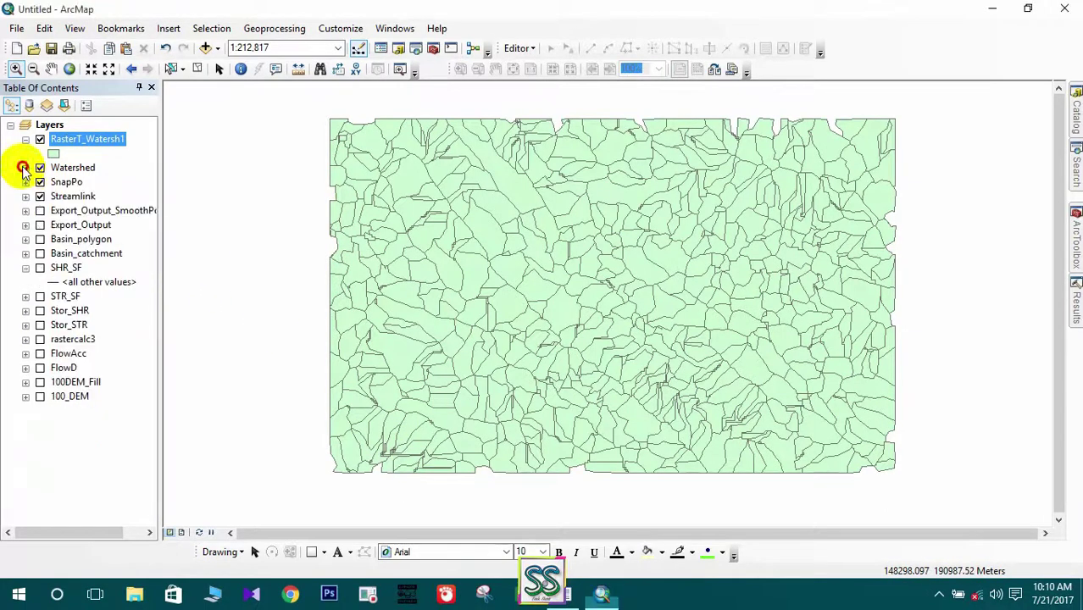
Examine the Shape_Area, Shape_Length and grid_code fields in the RasterT_Watersh1 attribute table, and close the table
{"action": "right_click", "coordinate": [81, 139]}
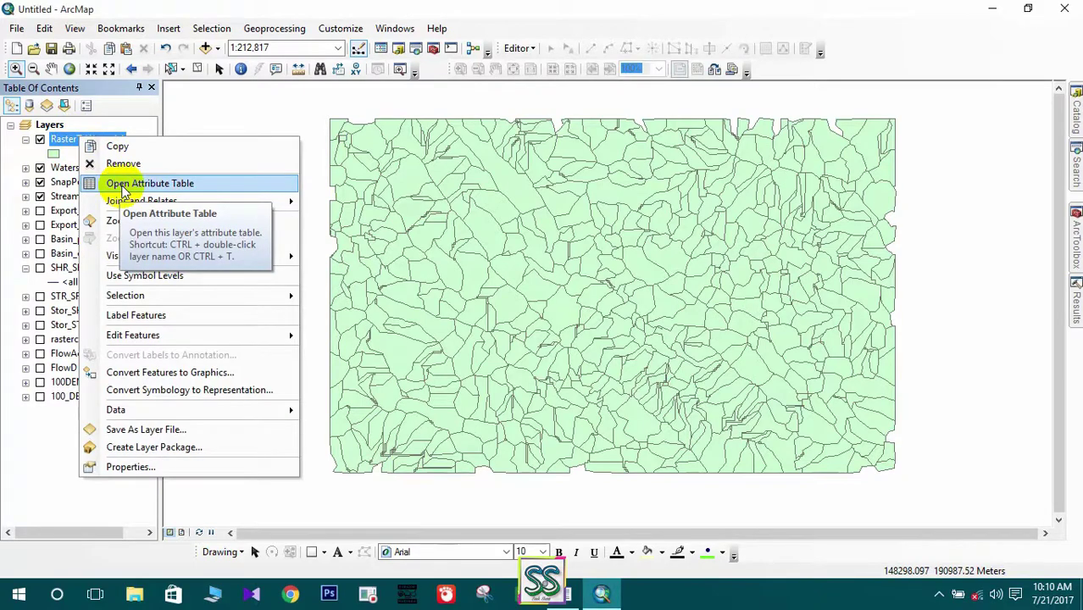
{"action": "left_click", "coordinate": [125, 190]}
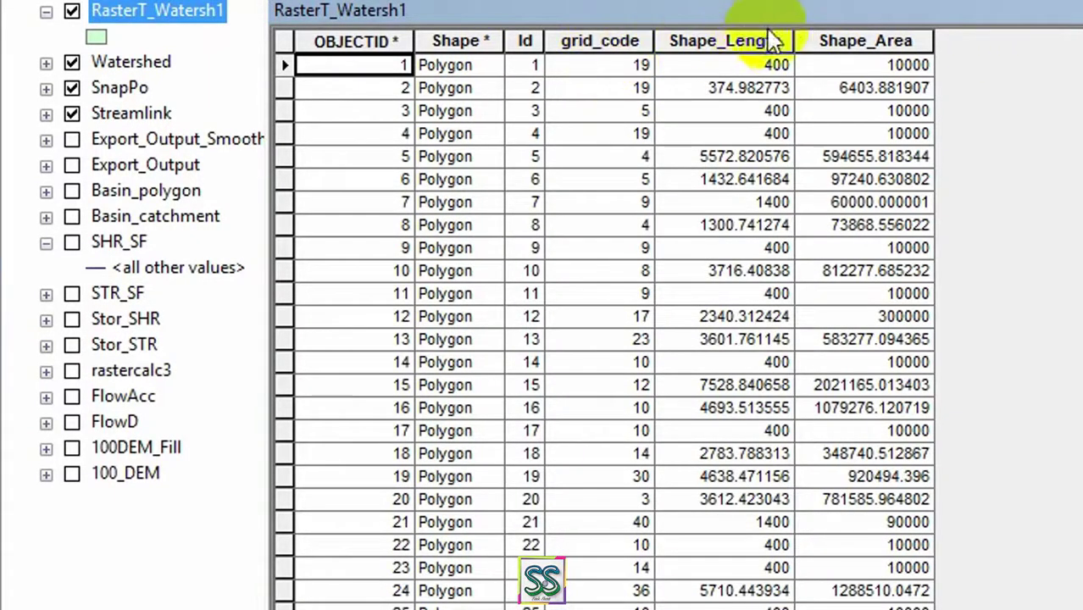
{"action": "left_click", "coordinate": [860, 47]}
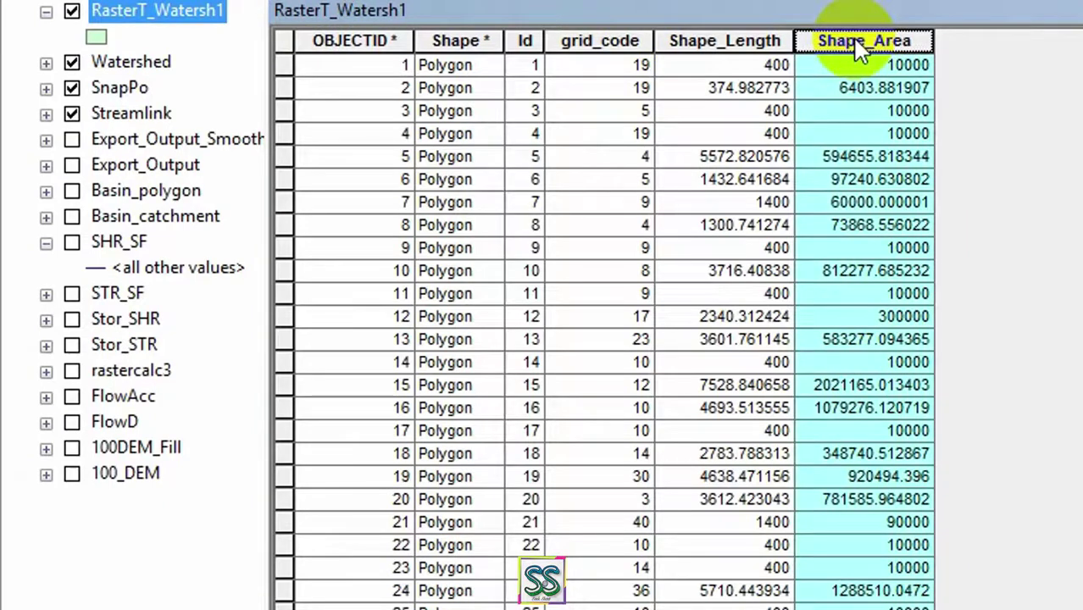
{"action": "left_click", "coordinate": [749, 47]}
{"action": "left_click", "coordinate": [598, 49]}
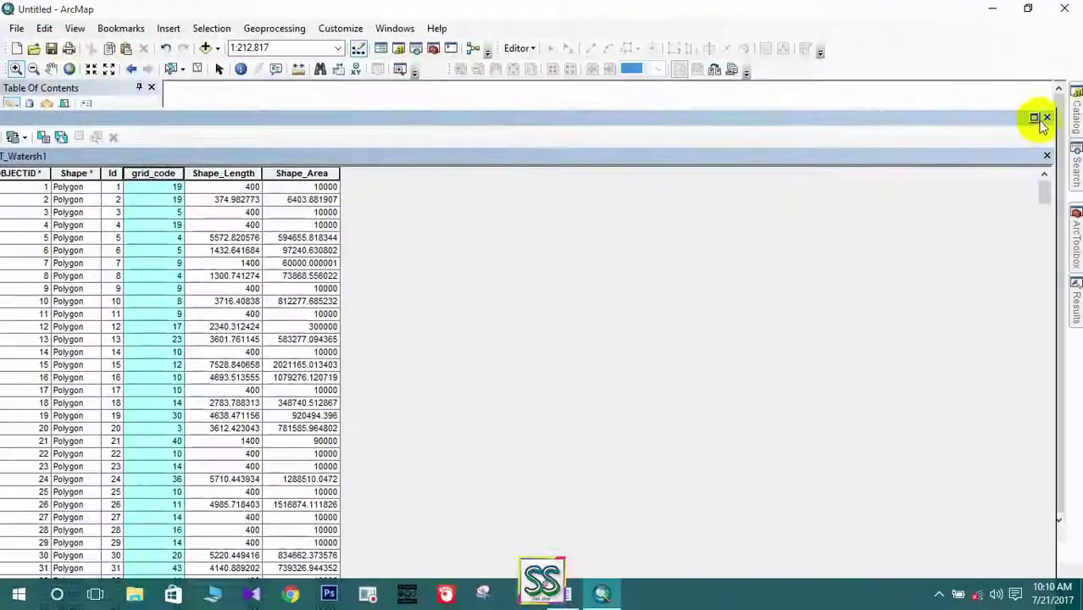
{"action": "left_click", "coordinate": [1036, 116]}
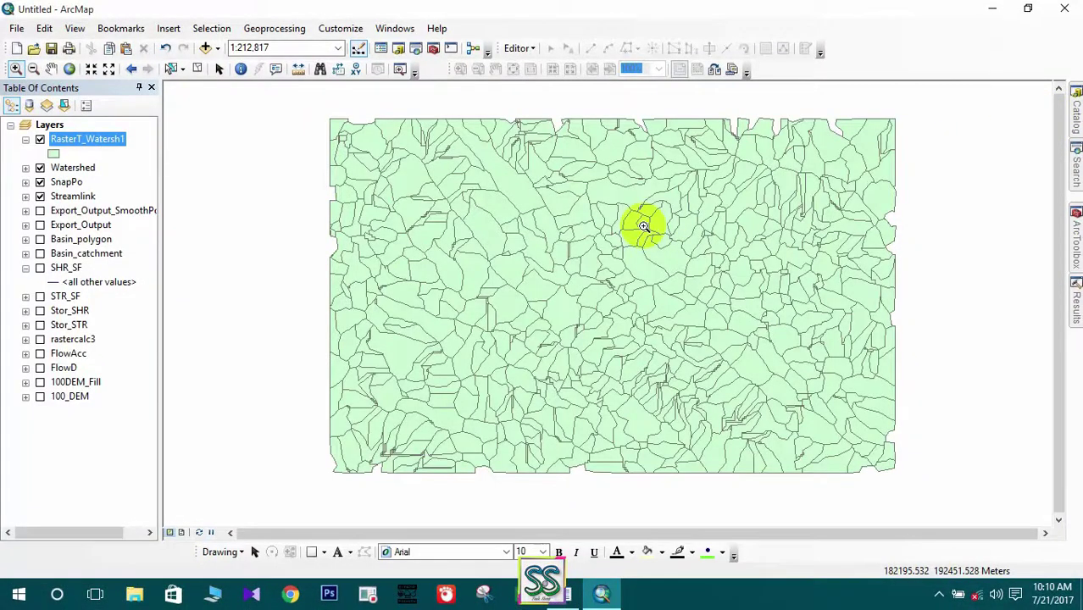